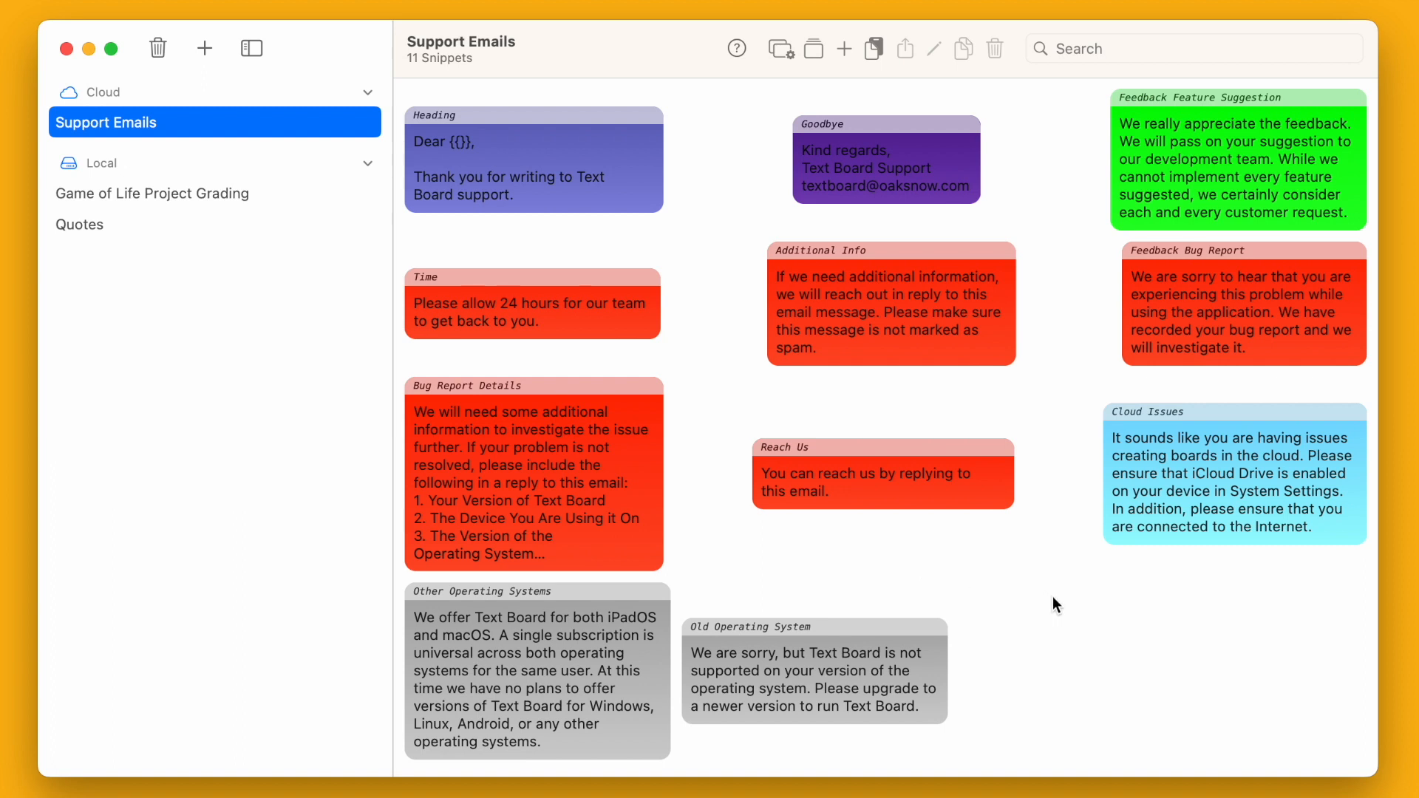
- Check the Game of Life board, return to Support Emails, then open Mail's unread Windows-version message
left_click(288, 199)
left_click(277, 122)
key("super+Tab")
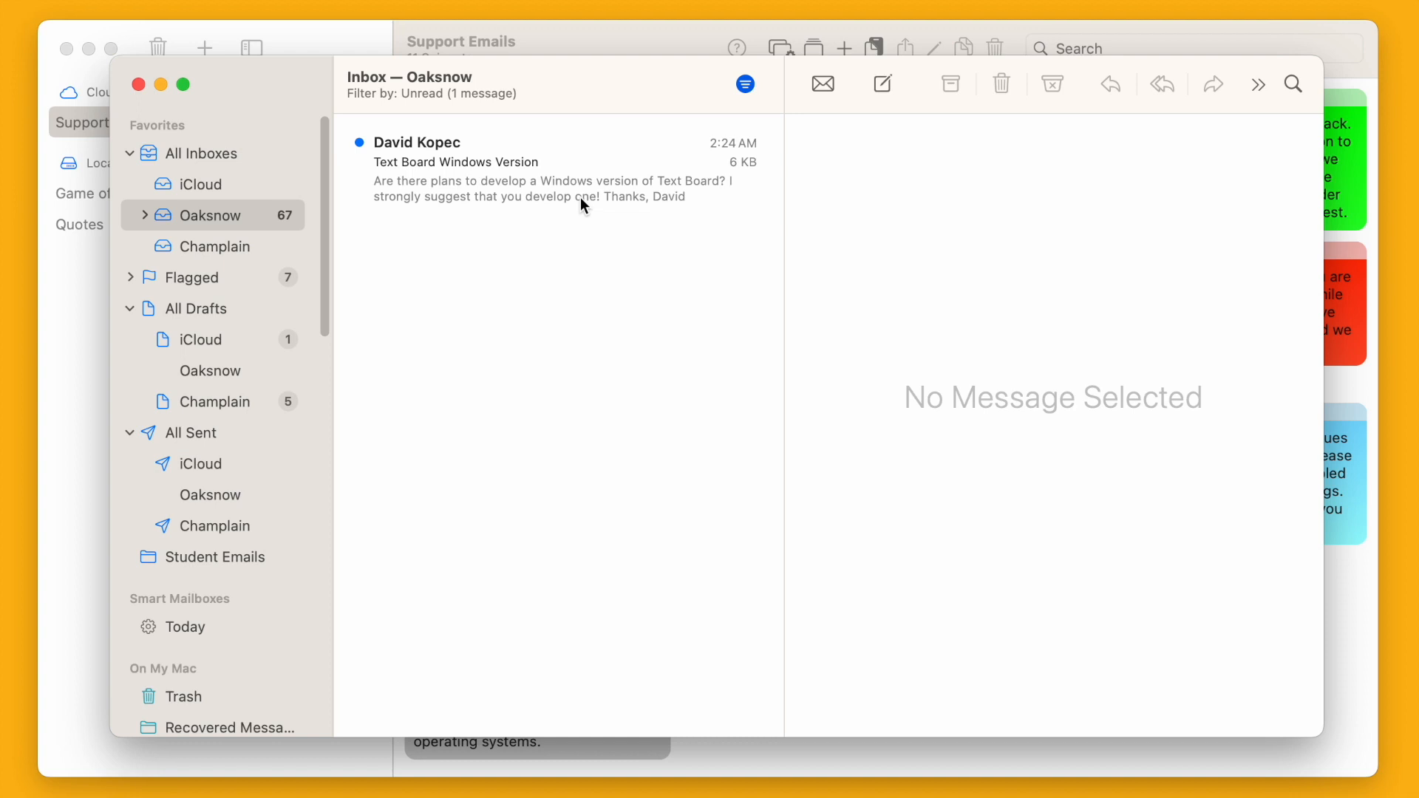
left_click(584, 205)
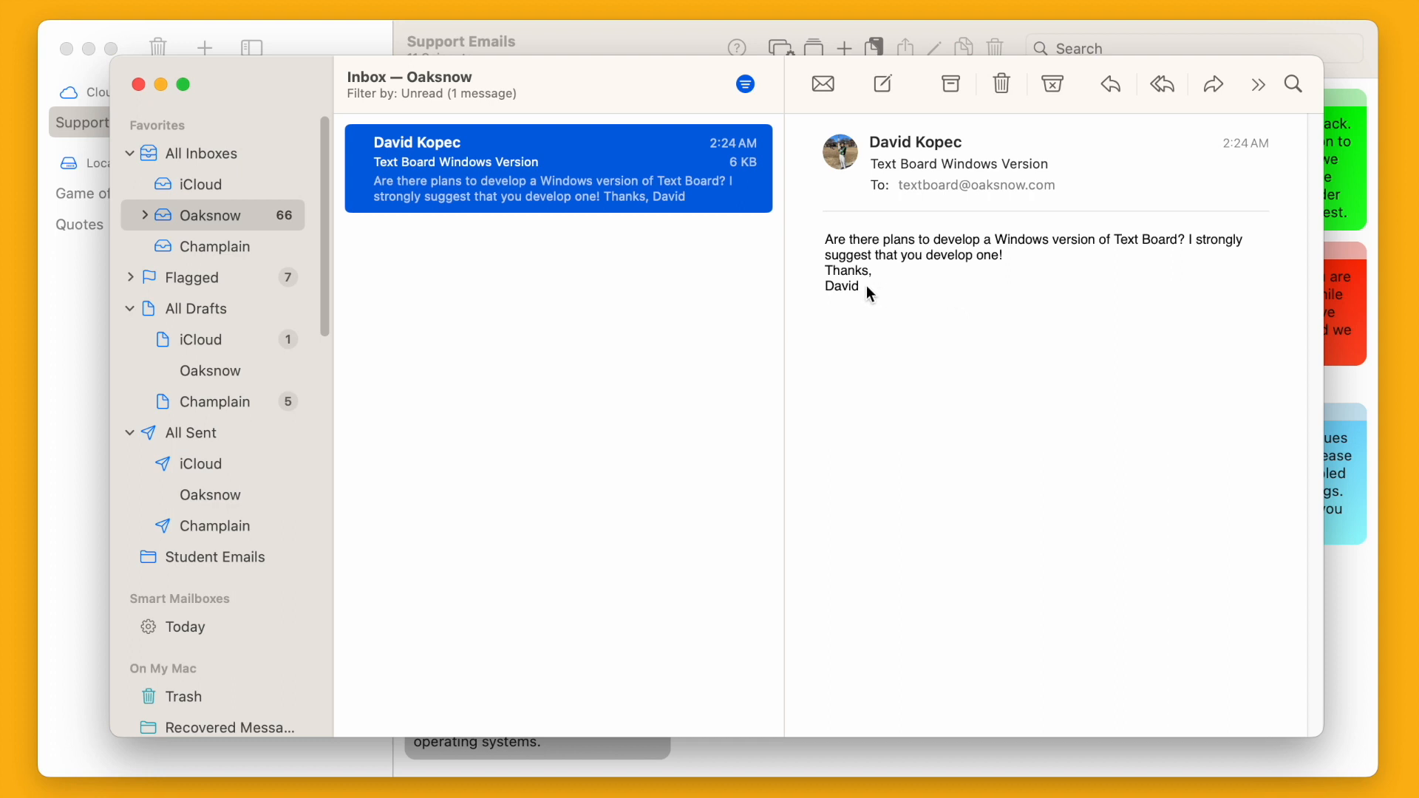
- Copy the sender's first name from the message body and minimise Mail
left_click_drag(865, 292, 817, 291)
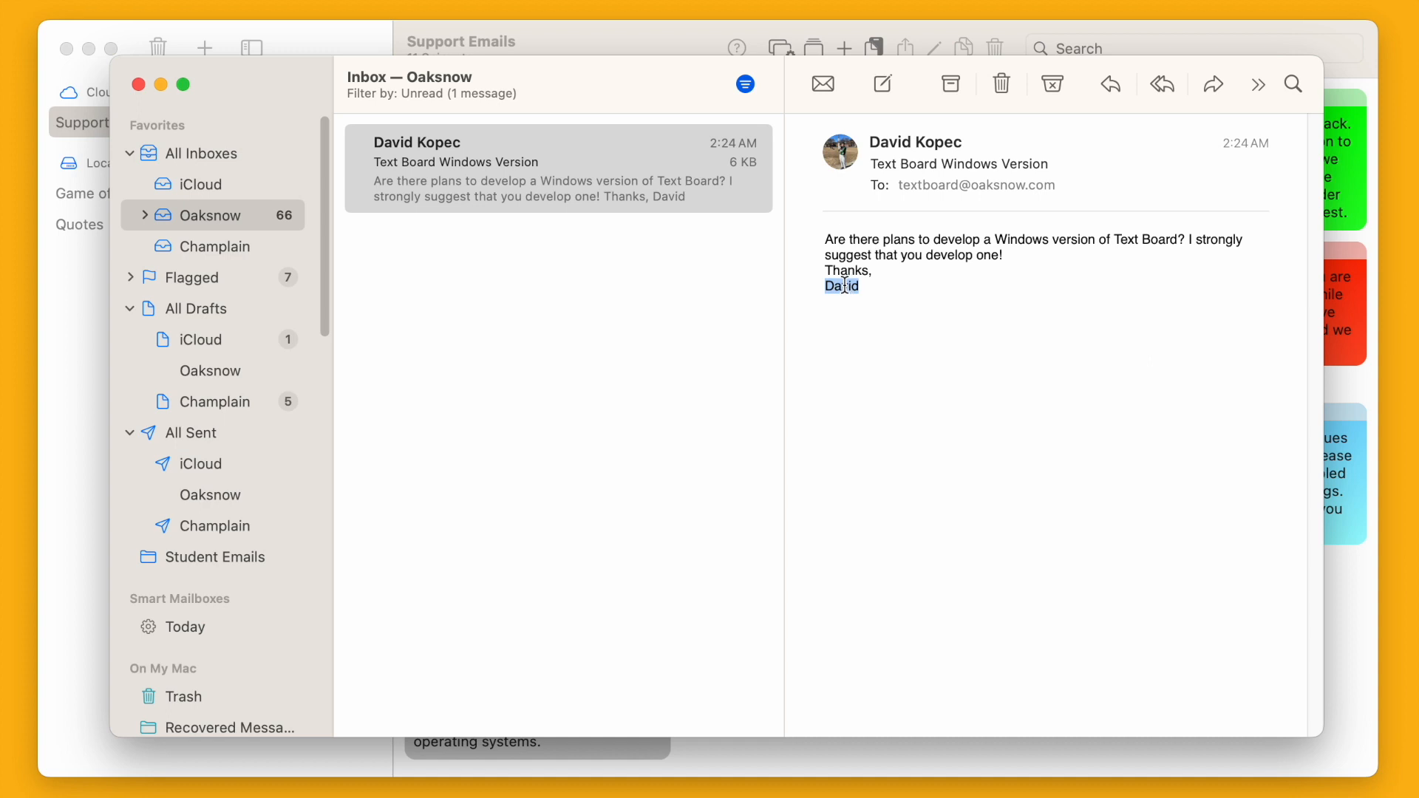
right_click(845, 281)
left_click(883, 377)
left_click(896, 308)
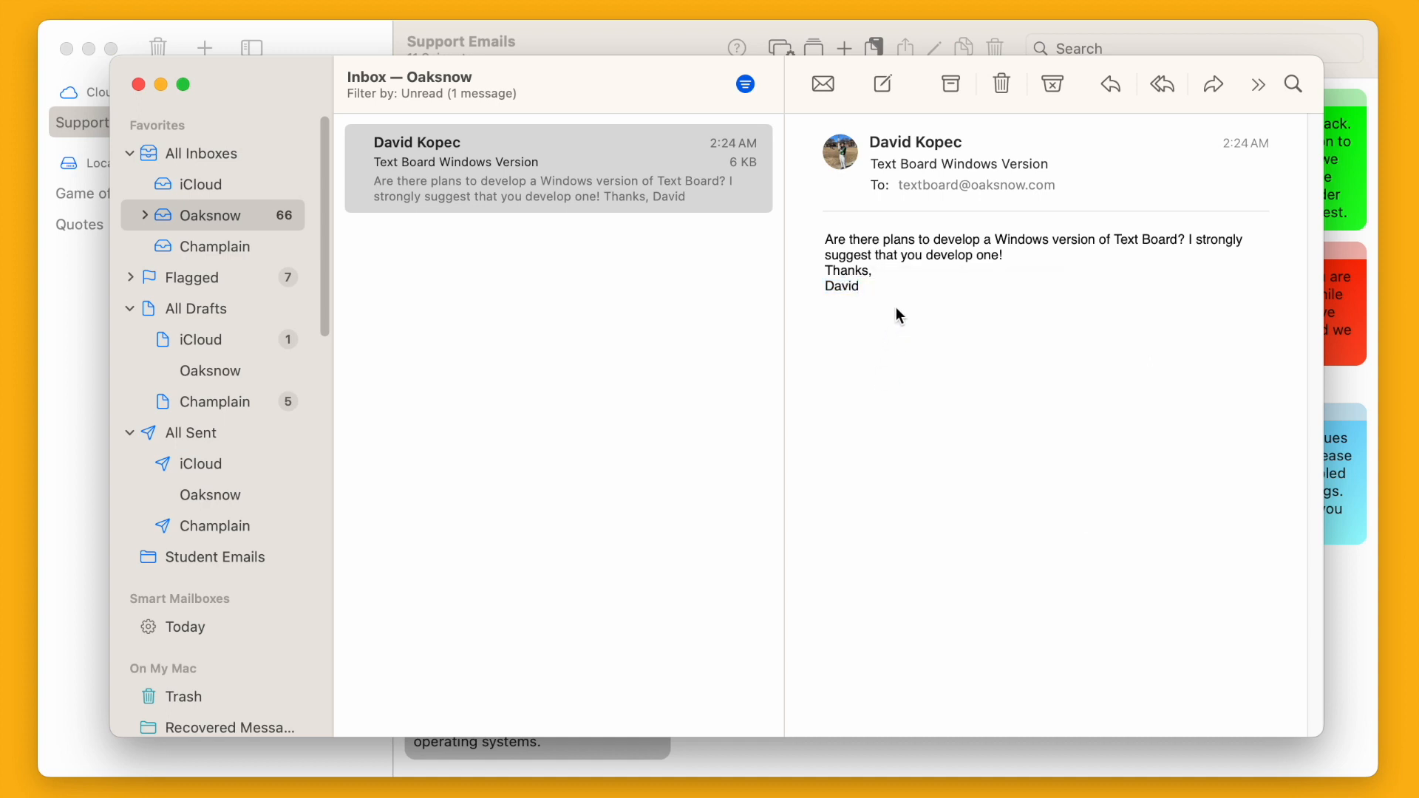
left_click(161, 84)
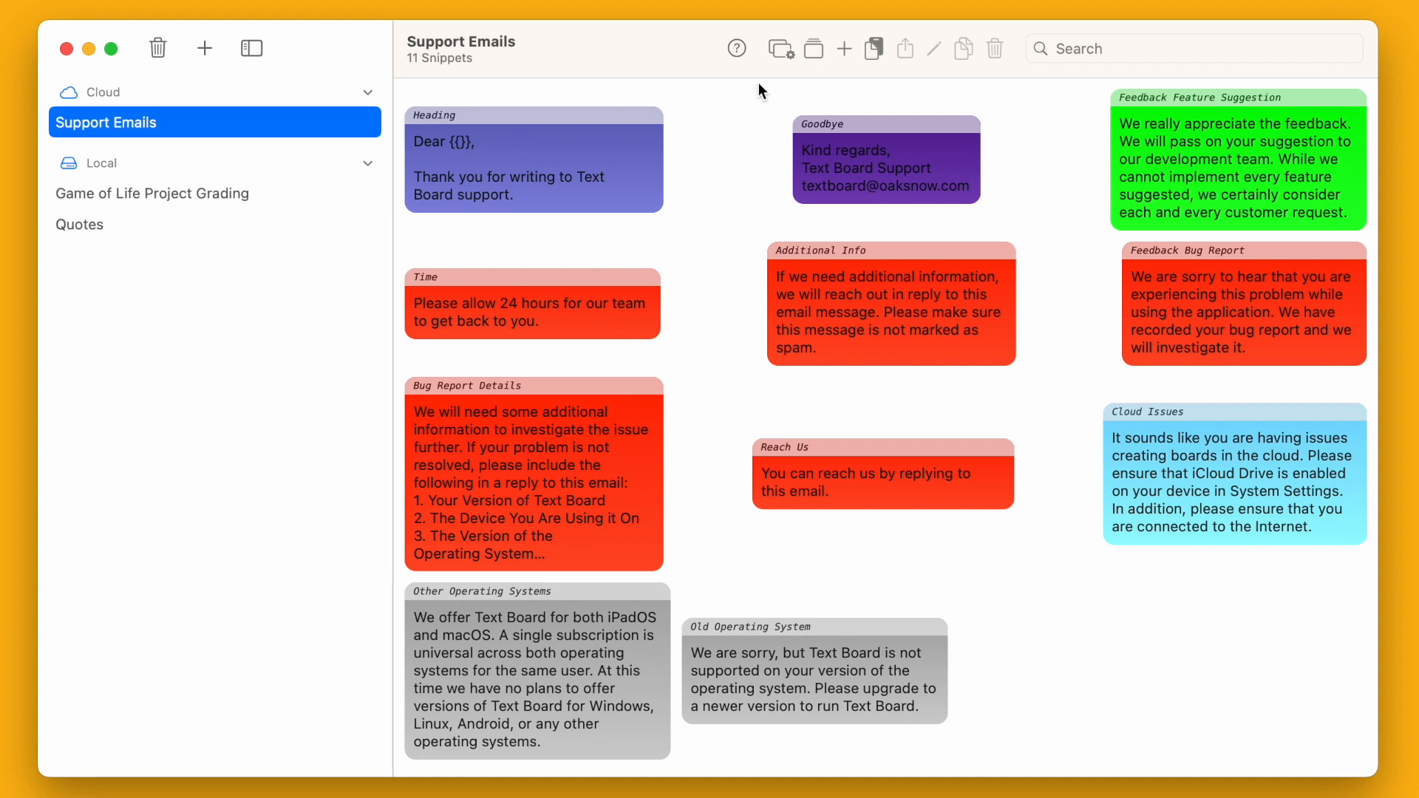
- Thread Heading, Other Operating Systems, Feedback Feature Suggestion and Goodbye snippets, then copy the thread
left_click(816, 50)
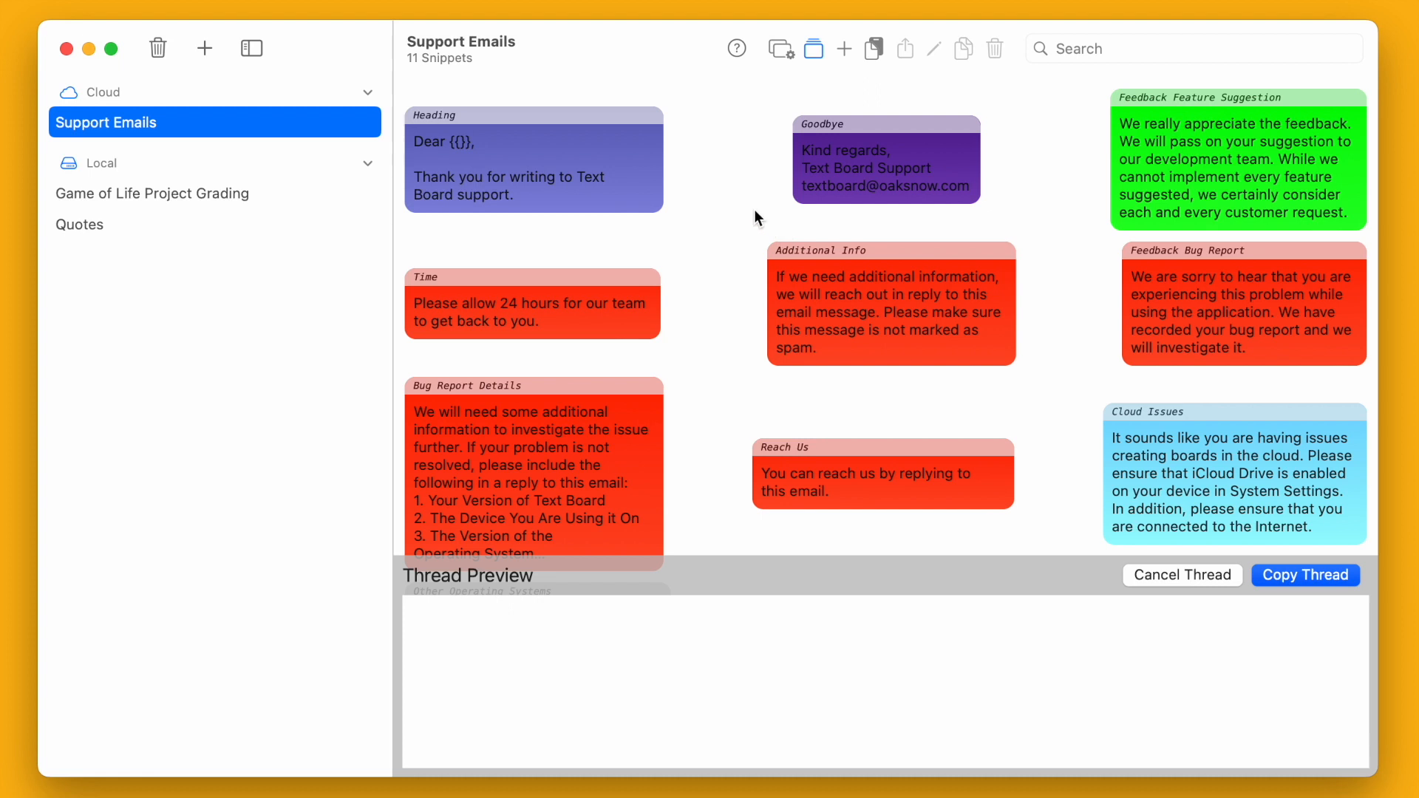
left_click(563, 166)
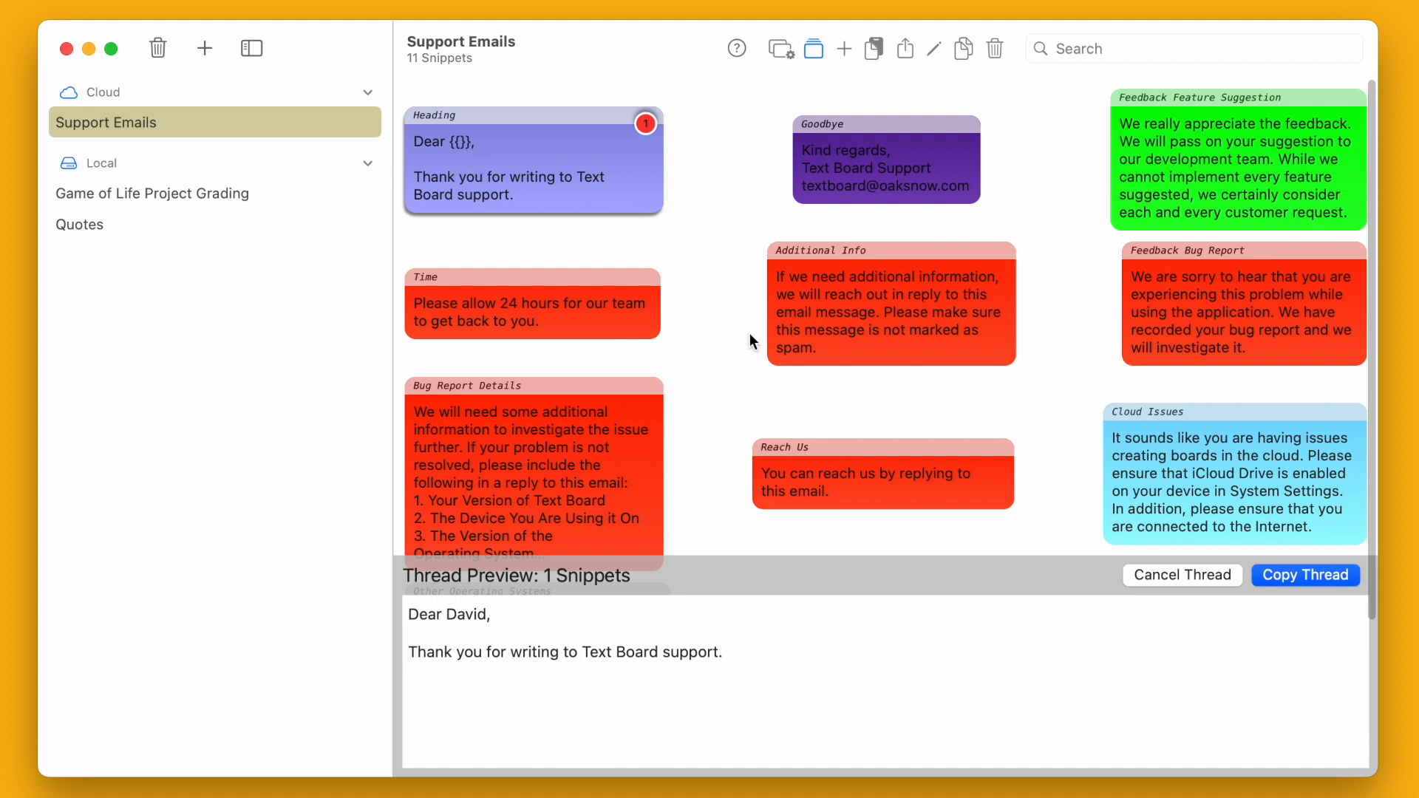
scroll(750, 333, "down", 5)
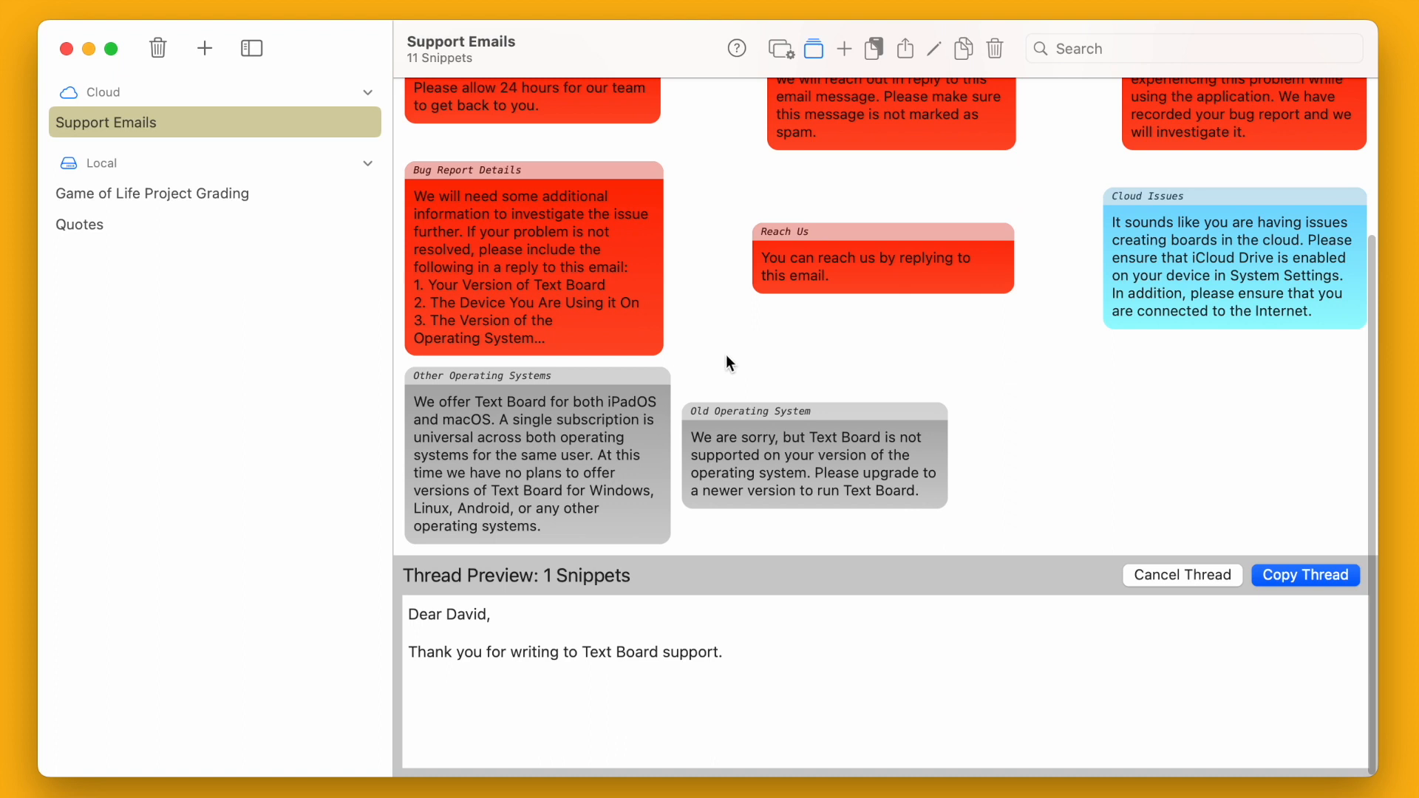
left_click(539, 425)
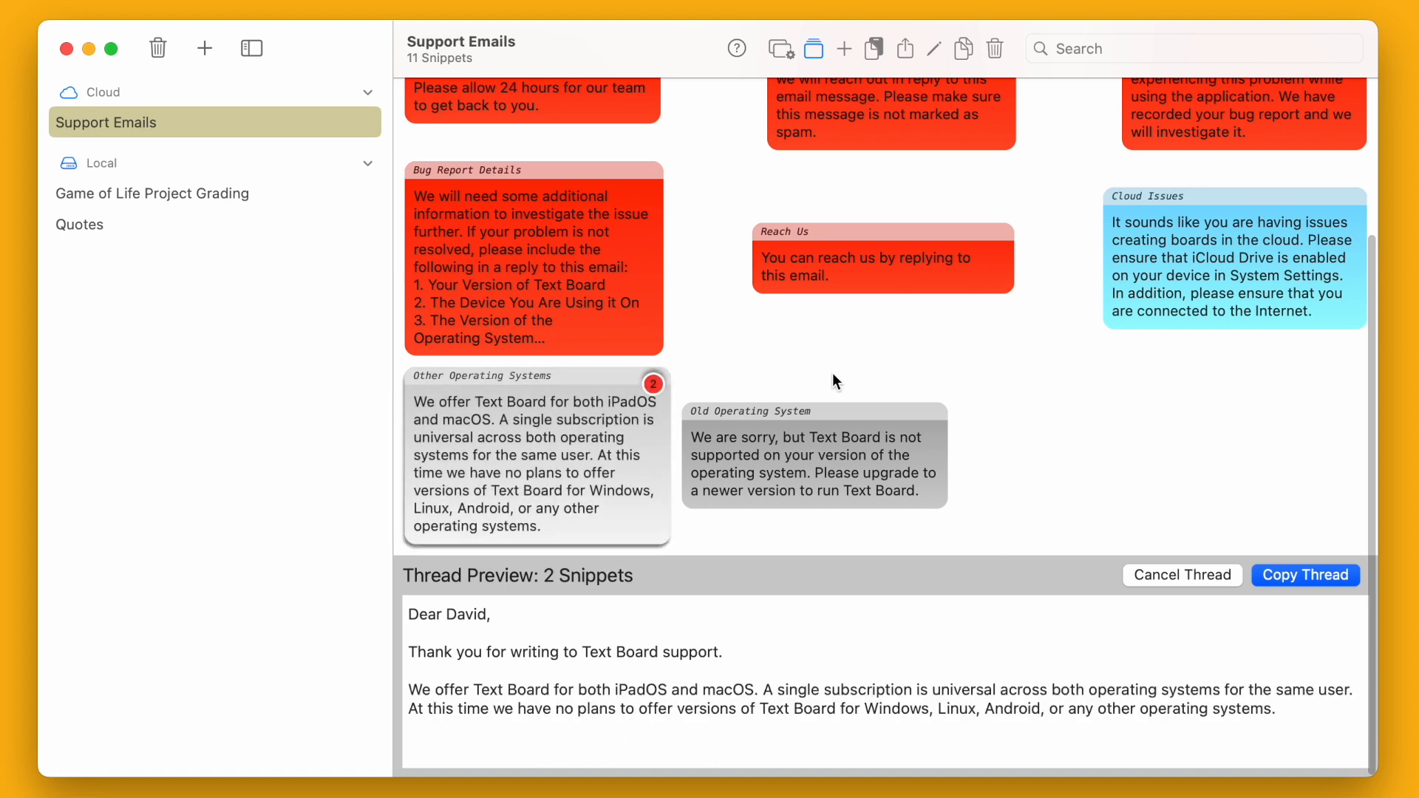
scroll(1026, 379, "up", 5)
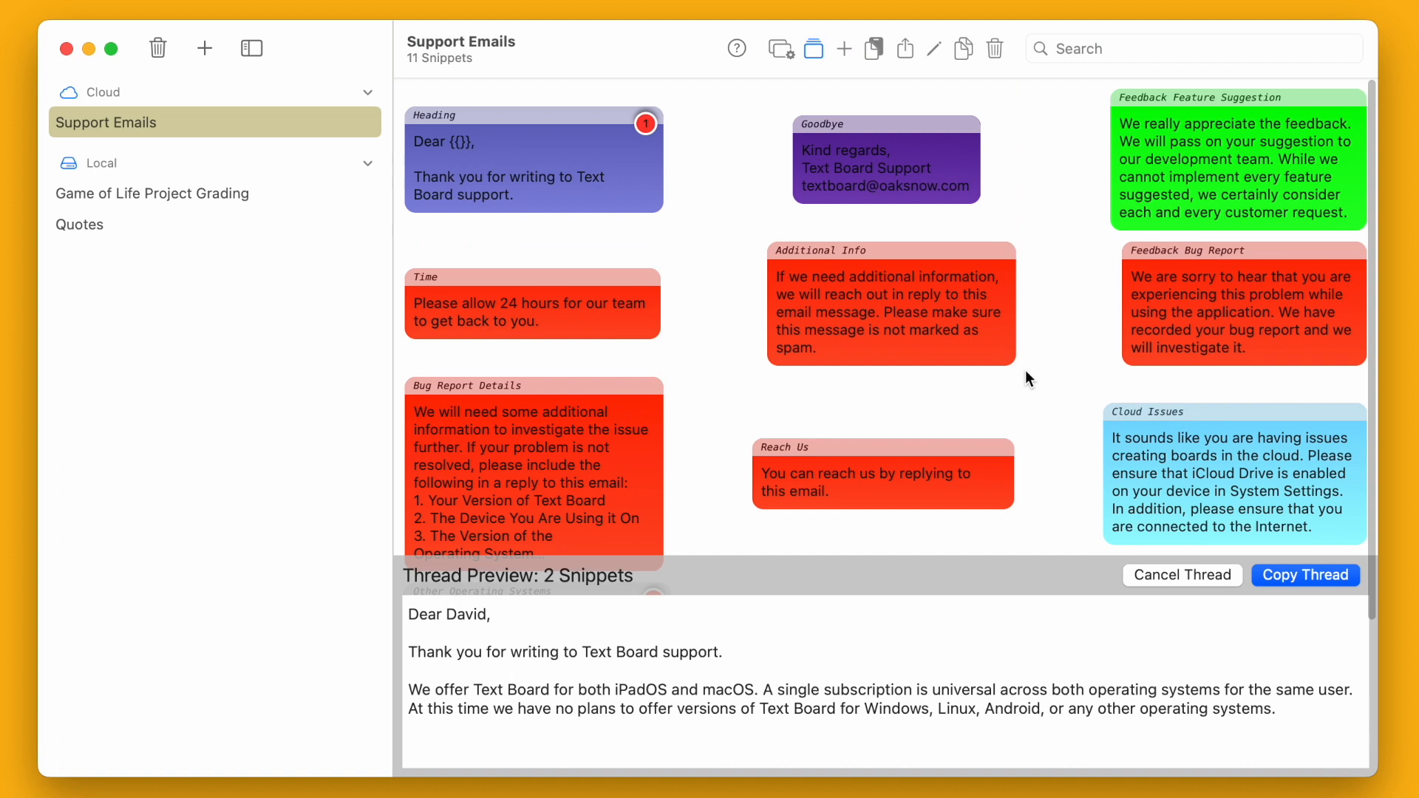
left_click(1176, 135)
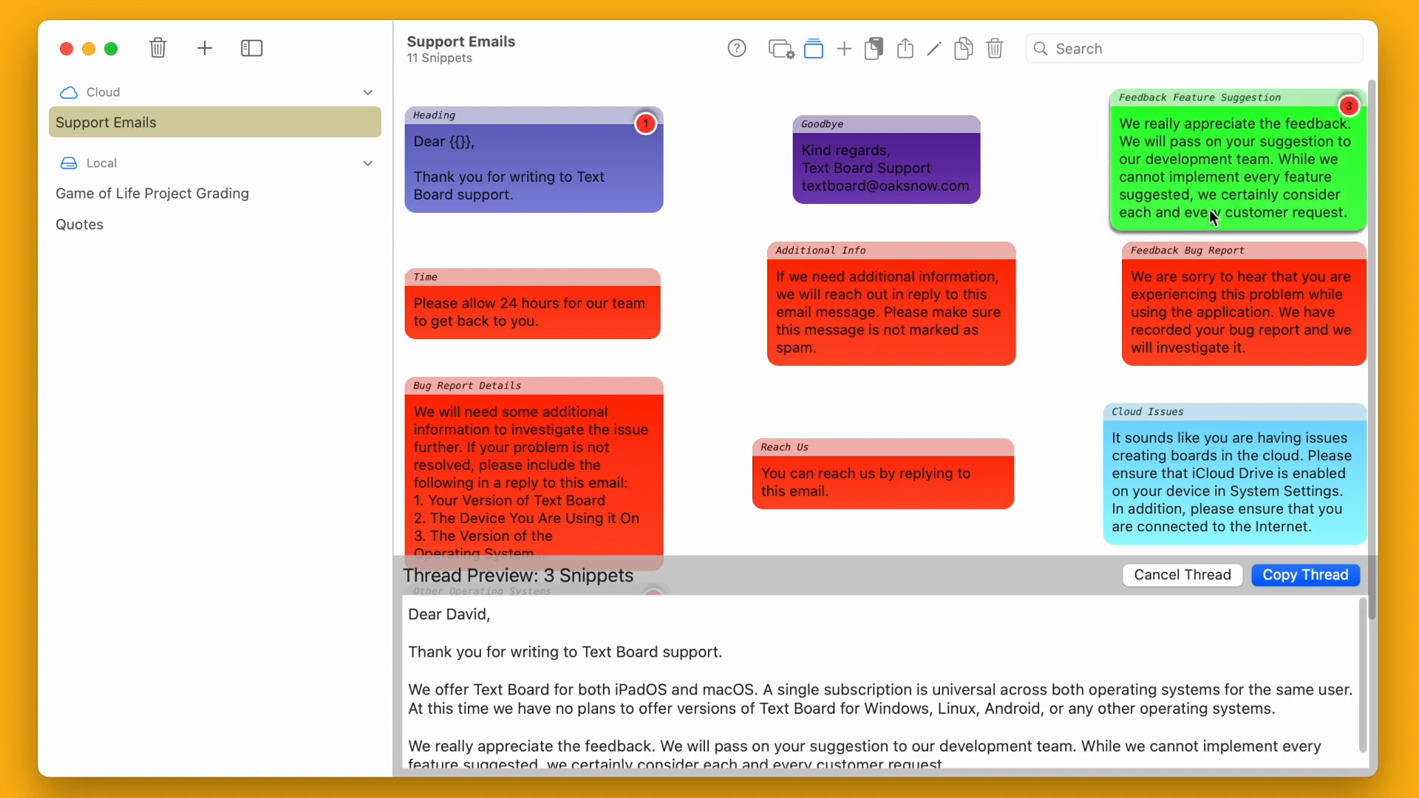
left_click(882, 160)
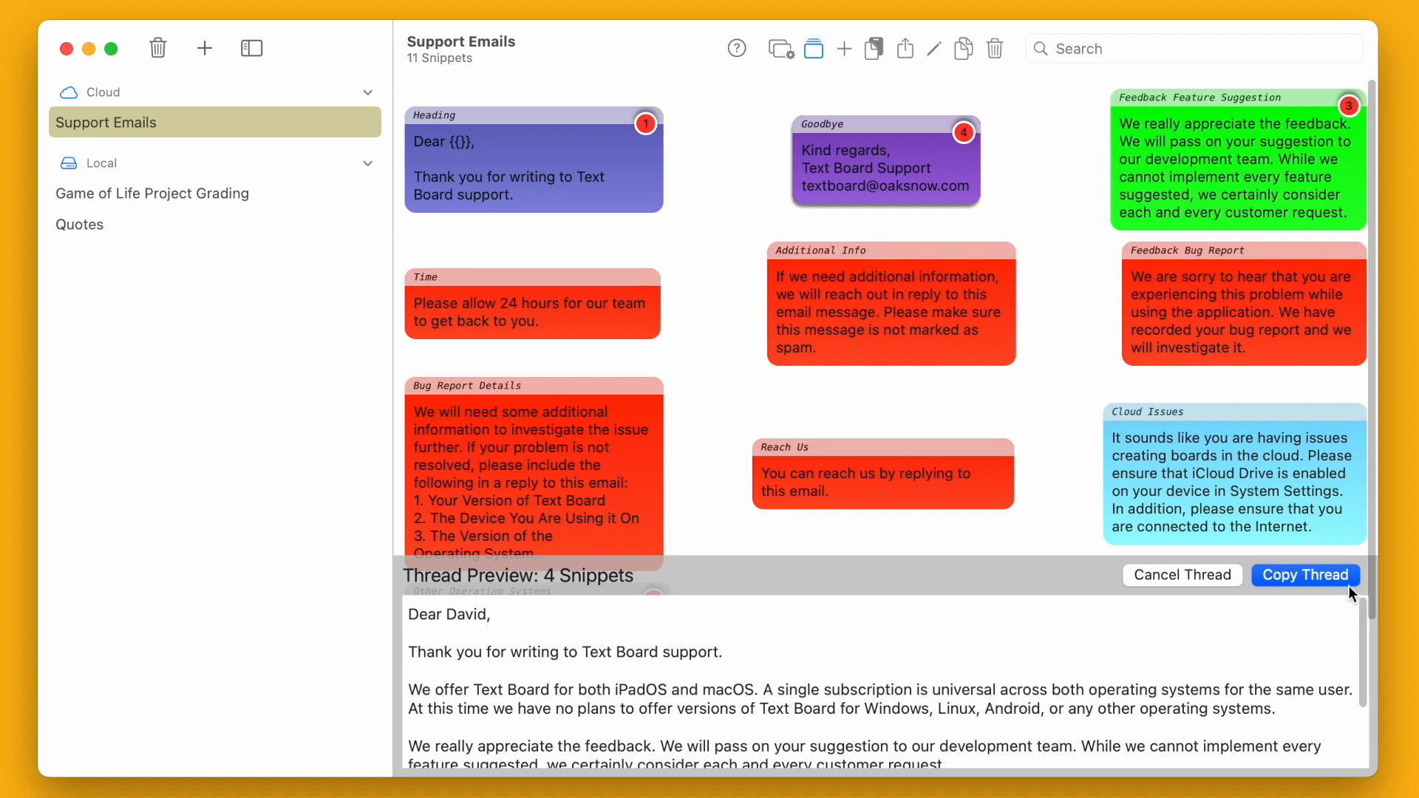
left_click(1320, 579)
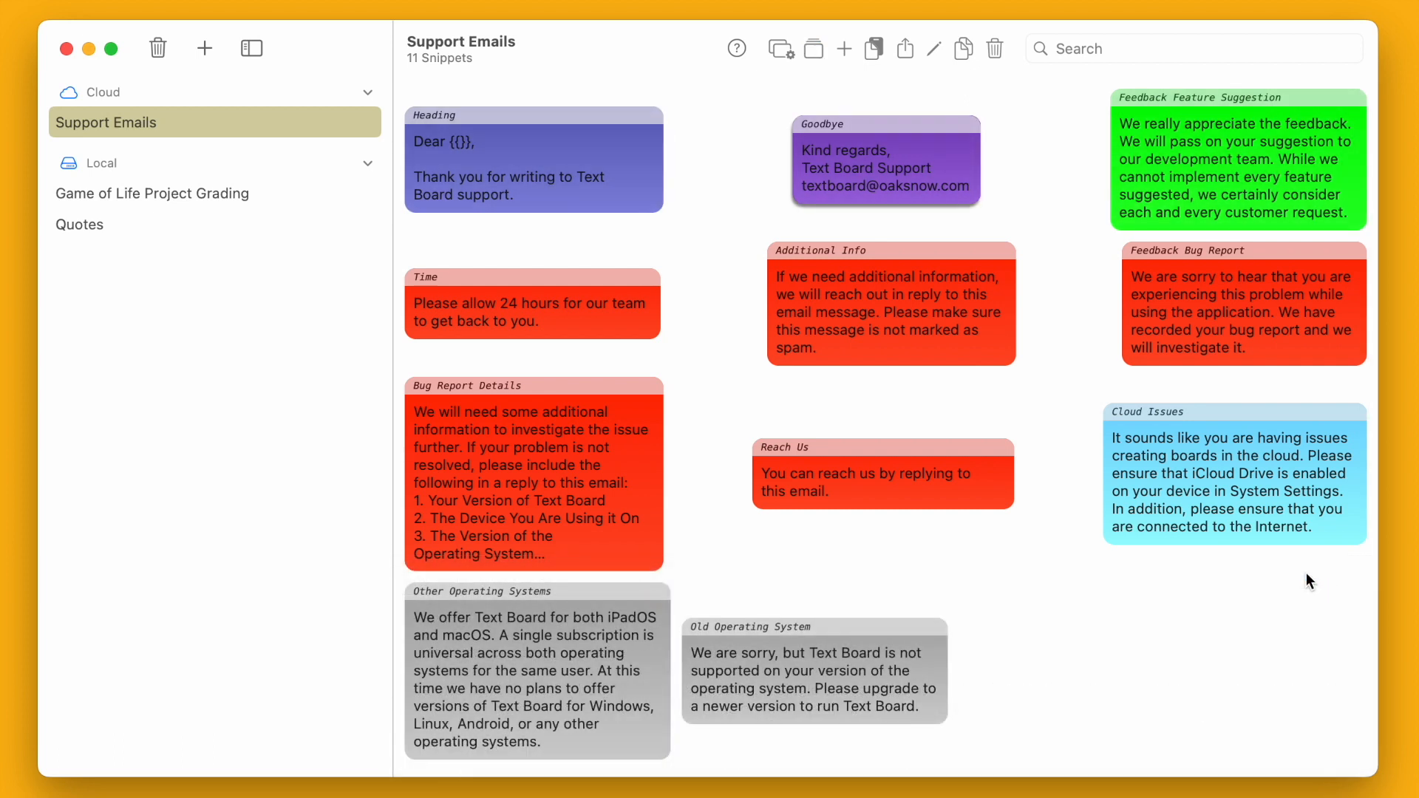
- Send a reply to the Windows-version message with the pasted snippet thread, then return to Text Board
left_click(1417, 677)
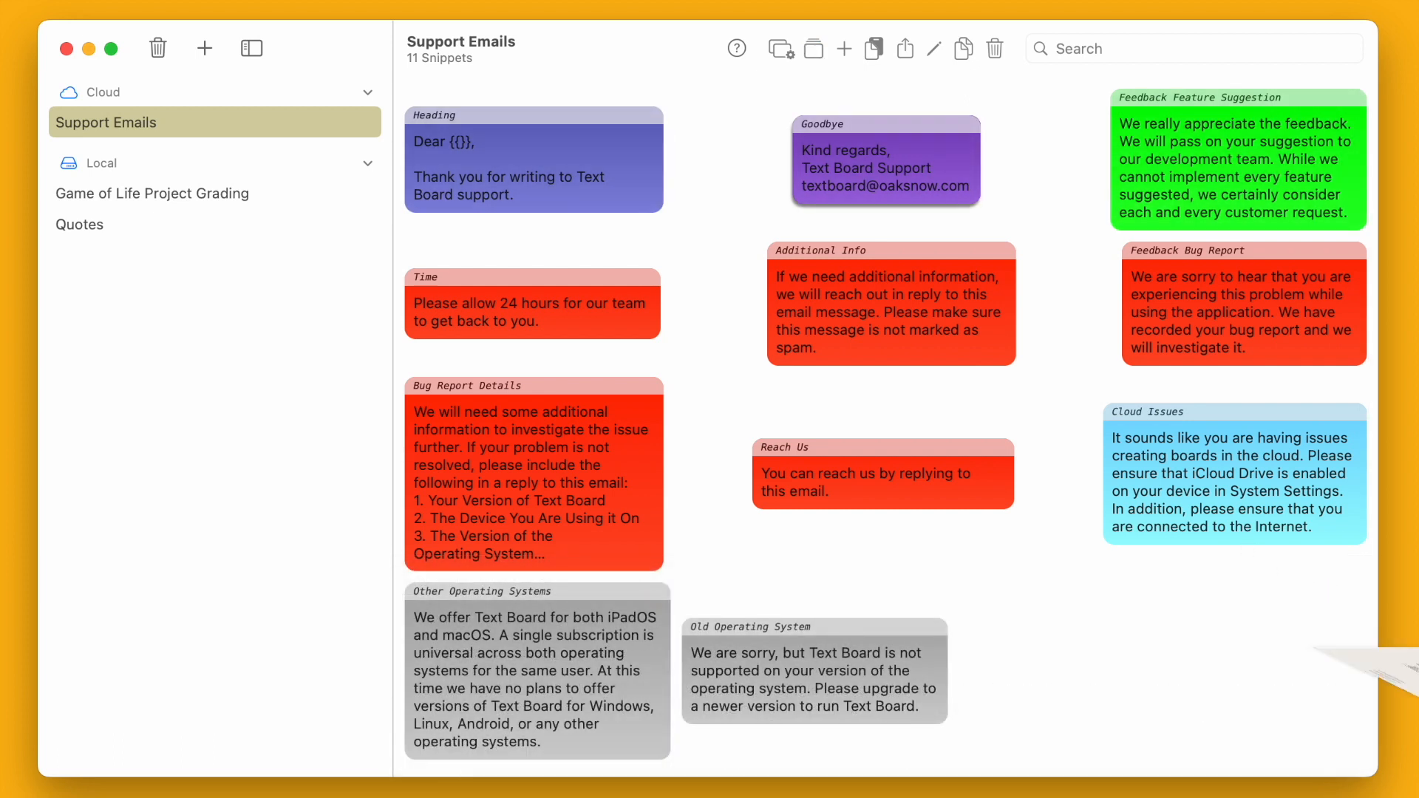
left_click(1111, 86)
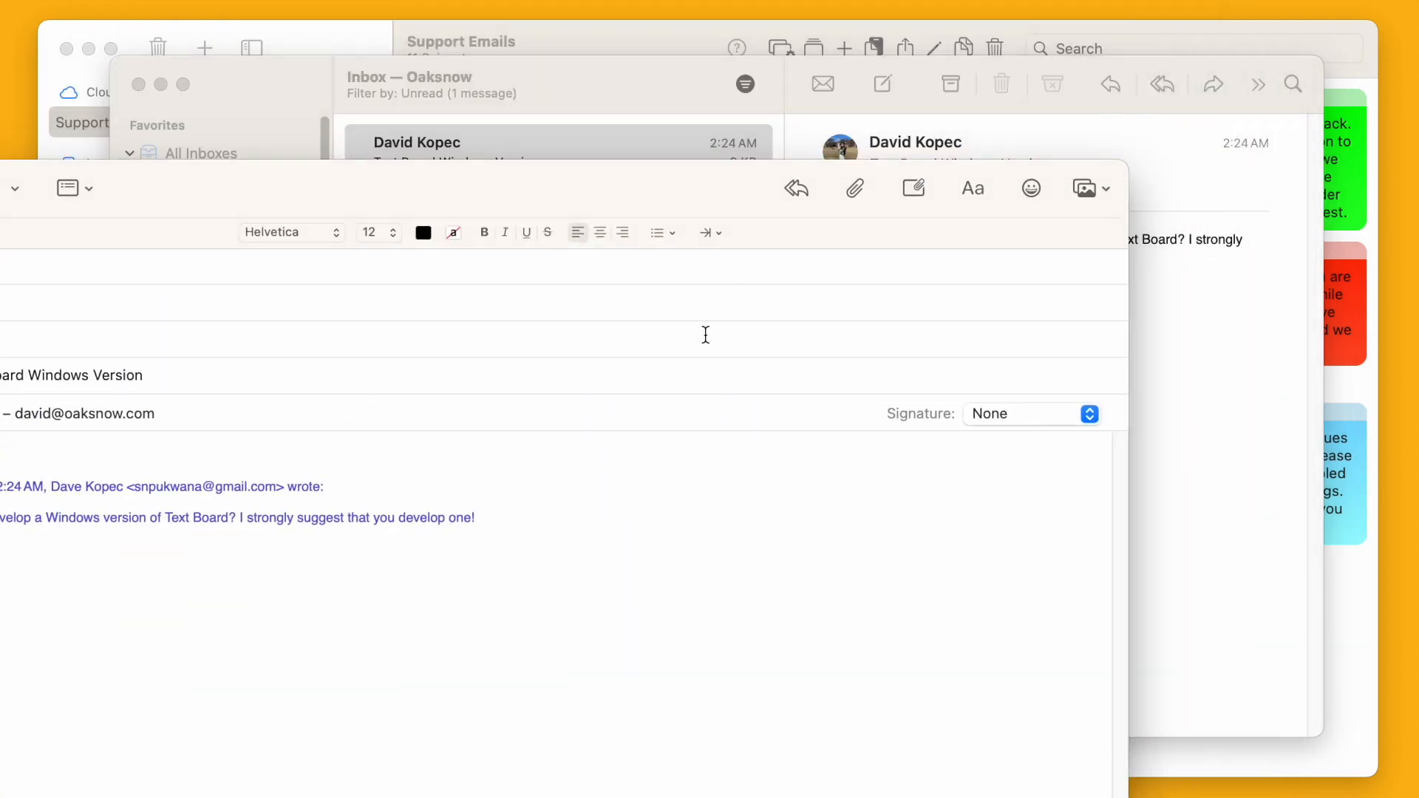
key("super+v")
left_click_drag(263, 175, 532, 42)
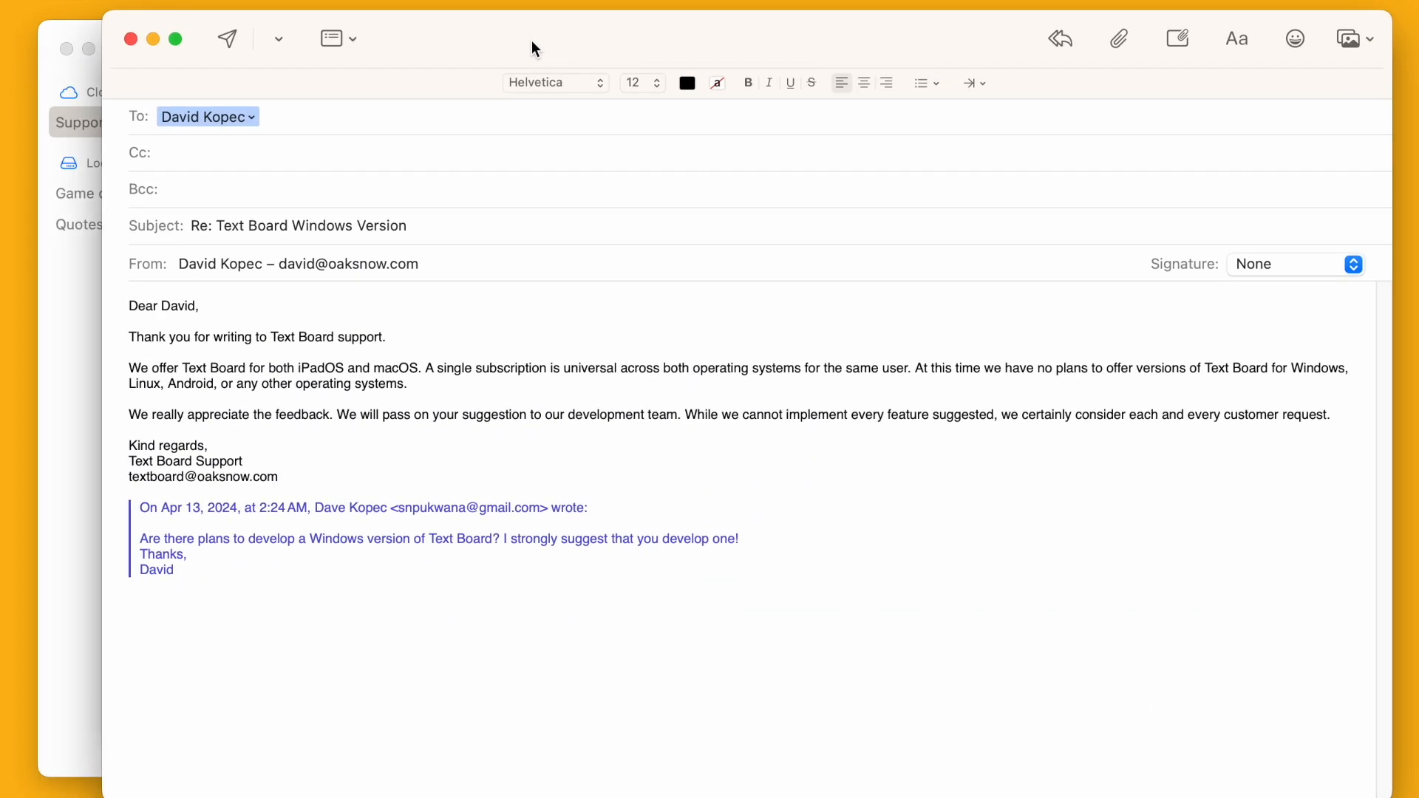
left_click_drag(532, 42, 536, 43)
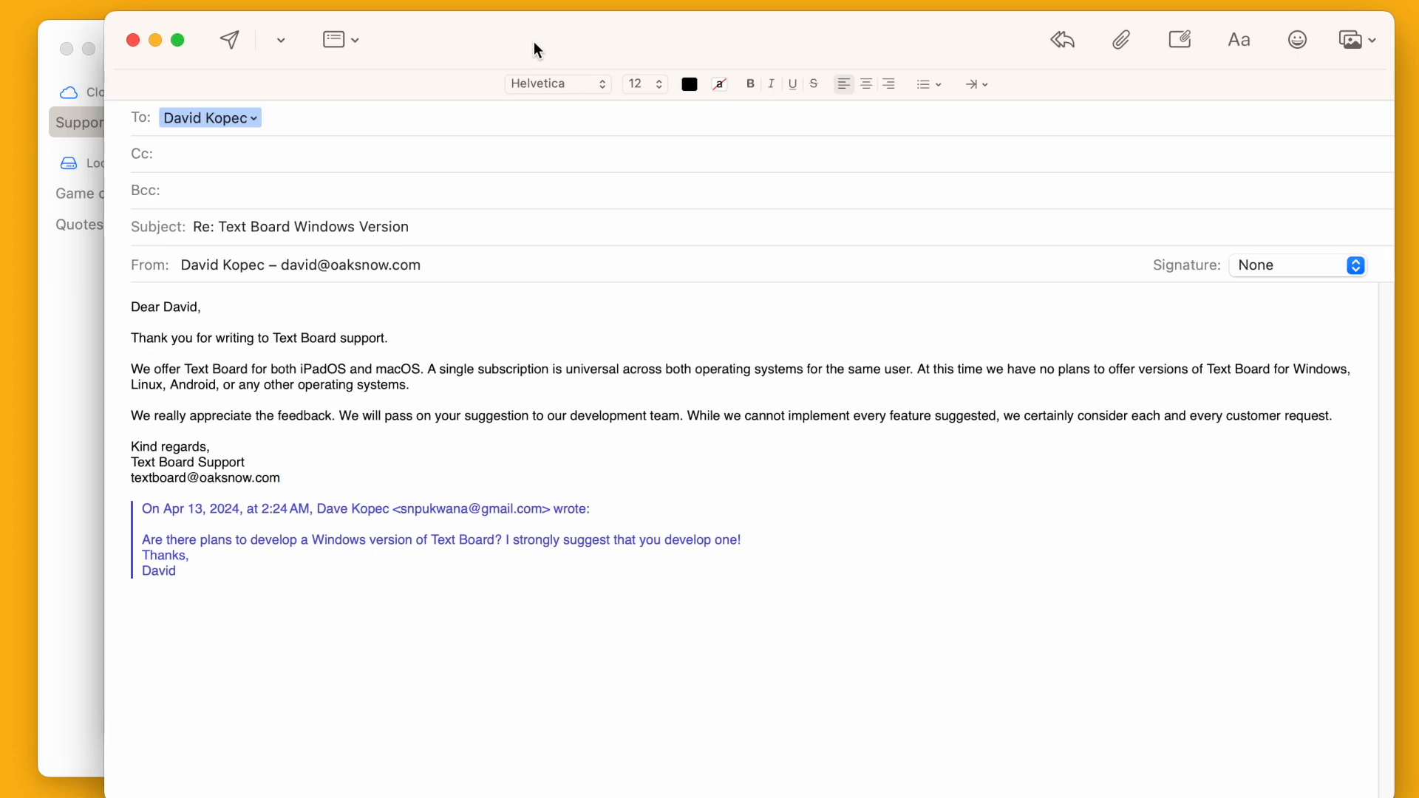
left_click(243, 39)
left_click(616, 40)
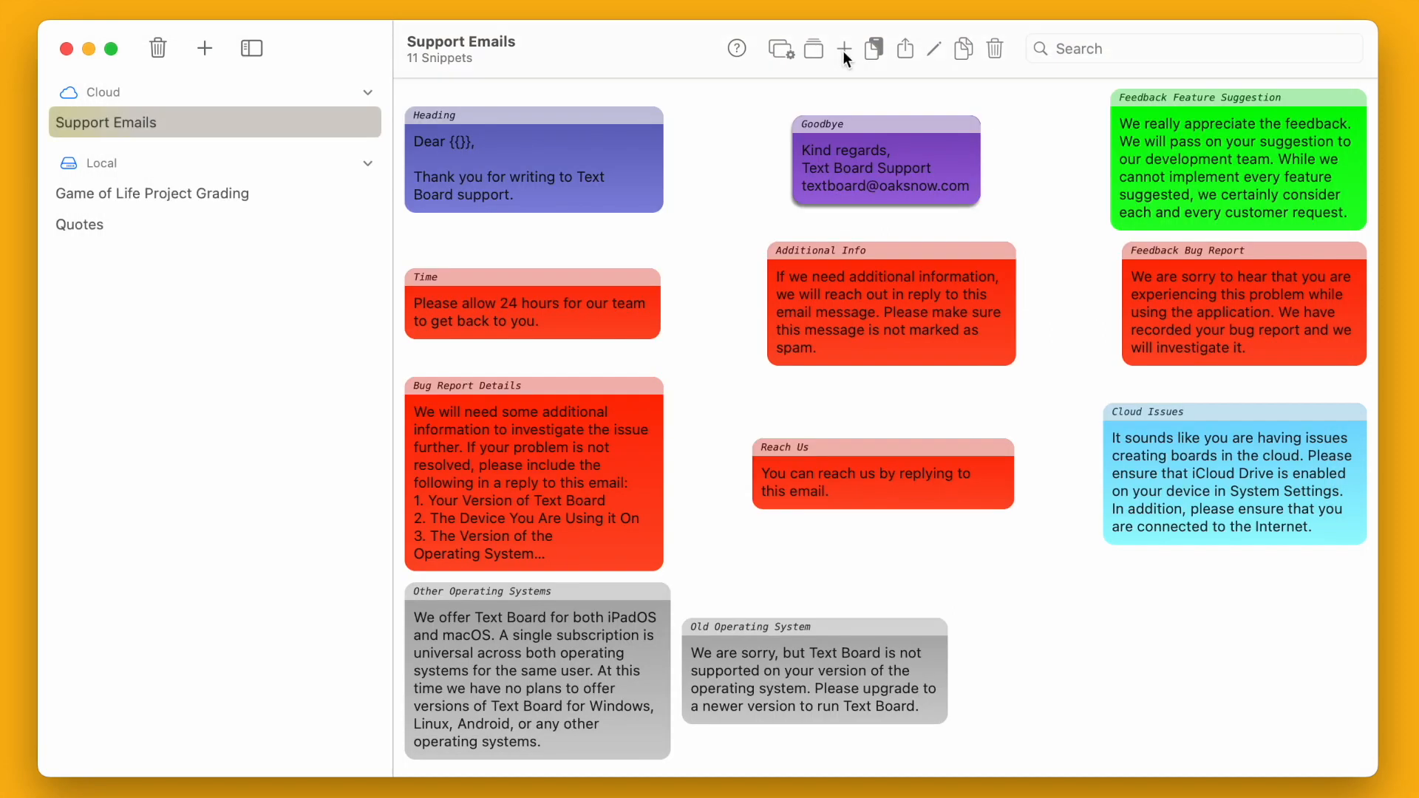
- Paste the copied reply onto the board as a new snippet and open it for editing
left_click(1045, 604)
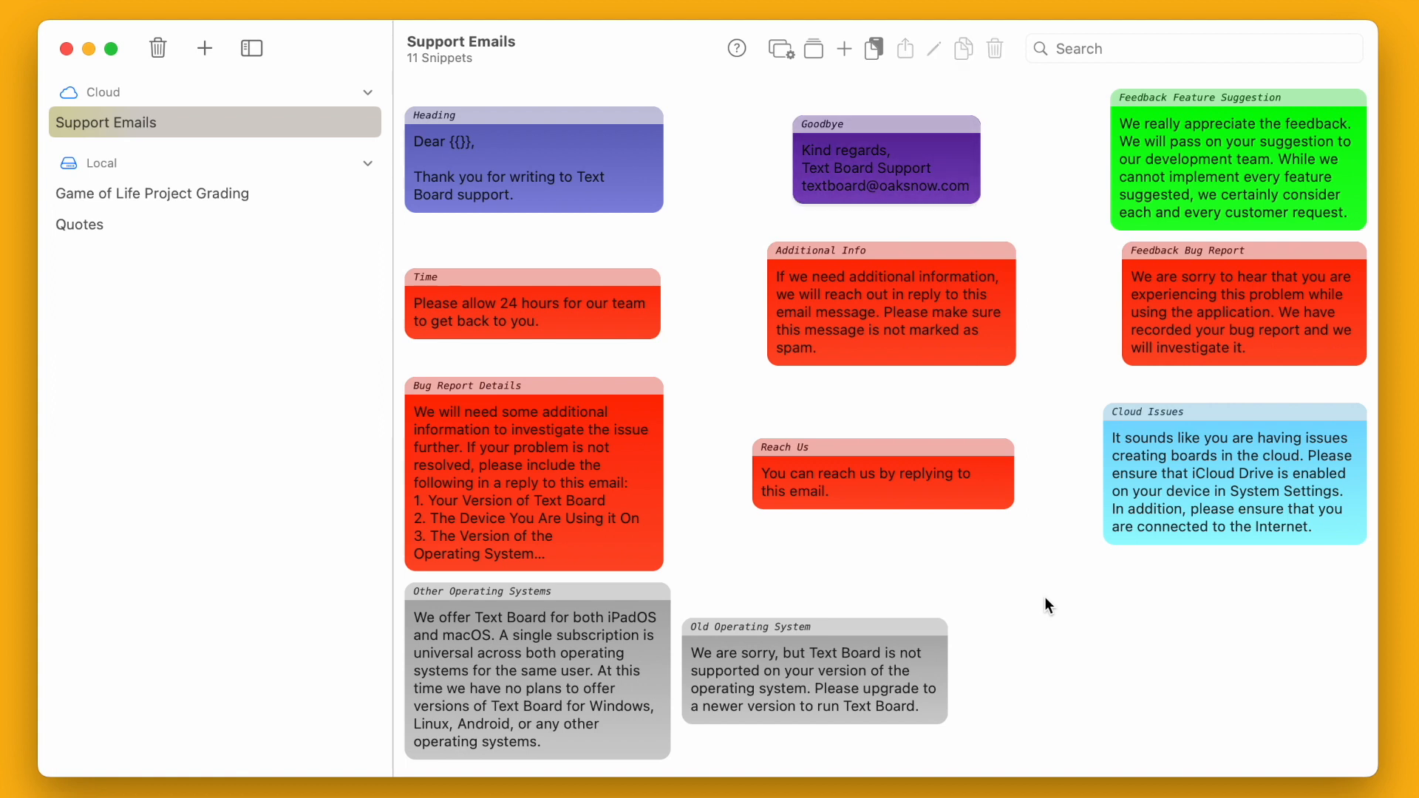
key("super+v")
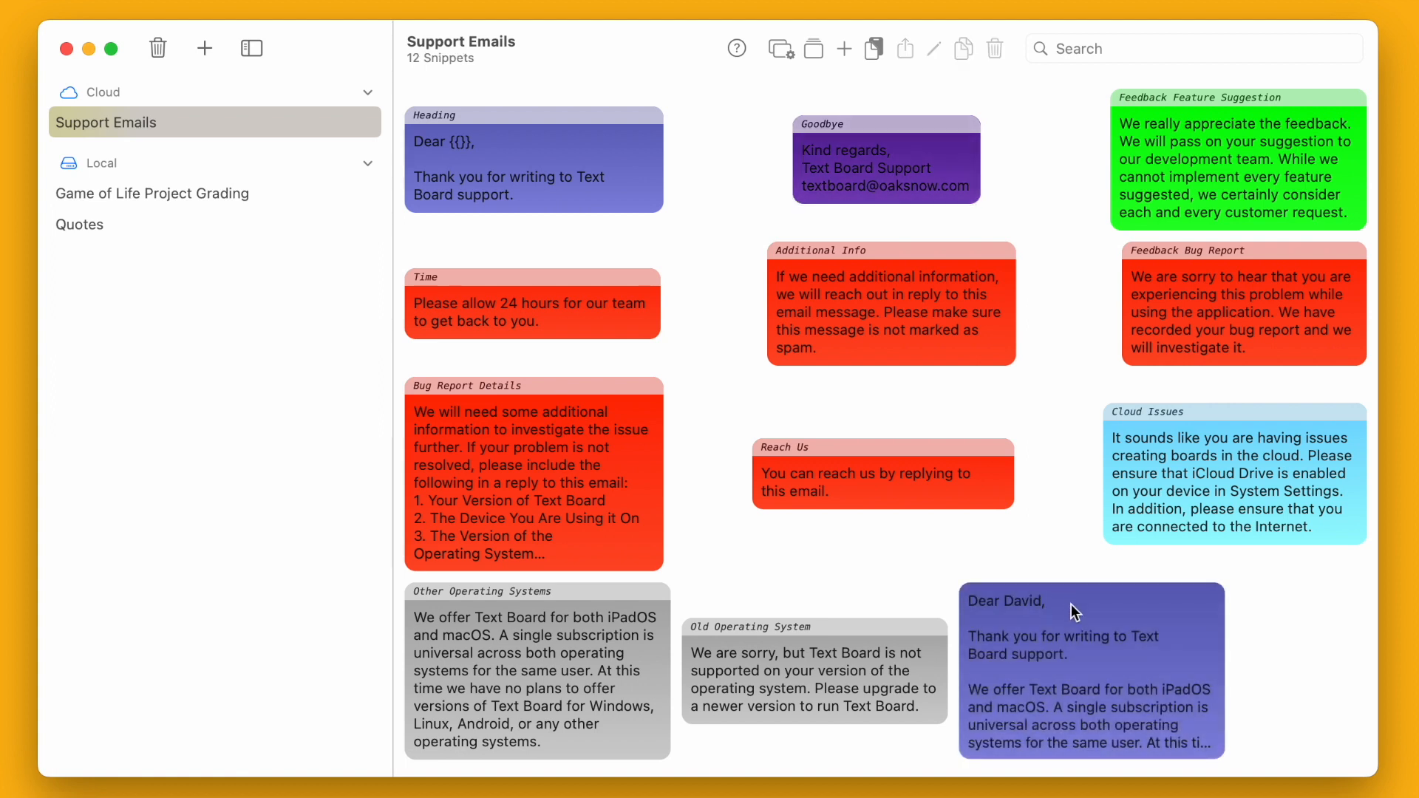
left_click(1072, 606)
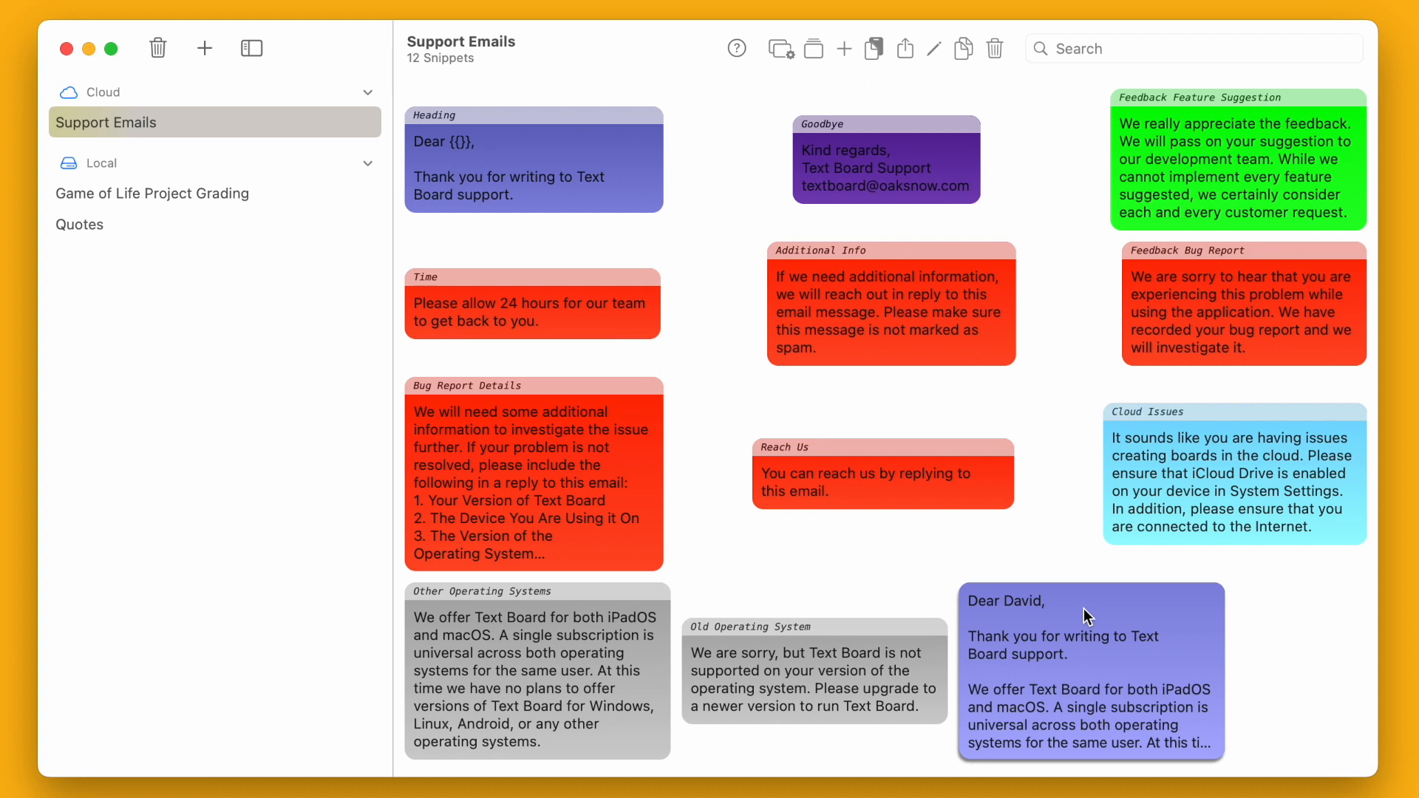
right_click(1084, 609)
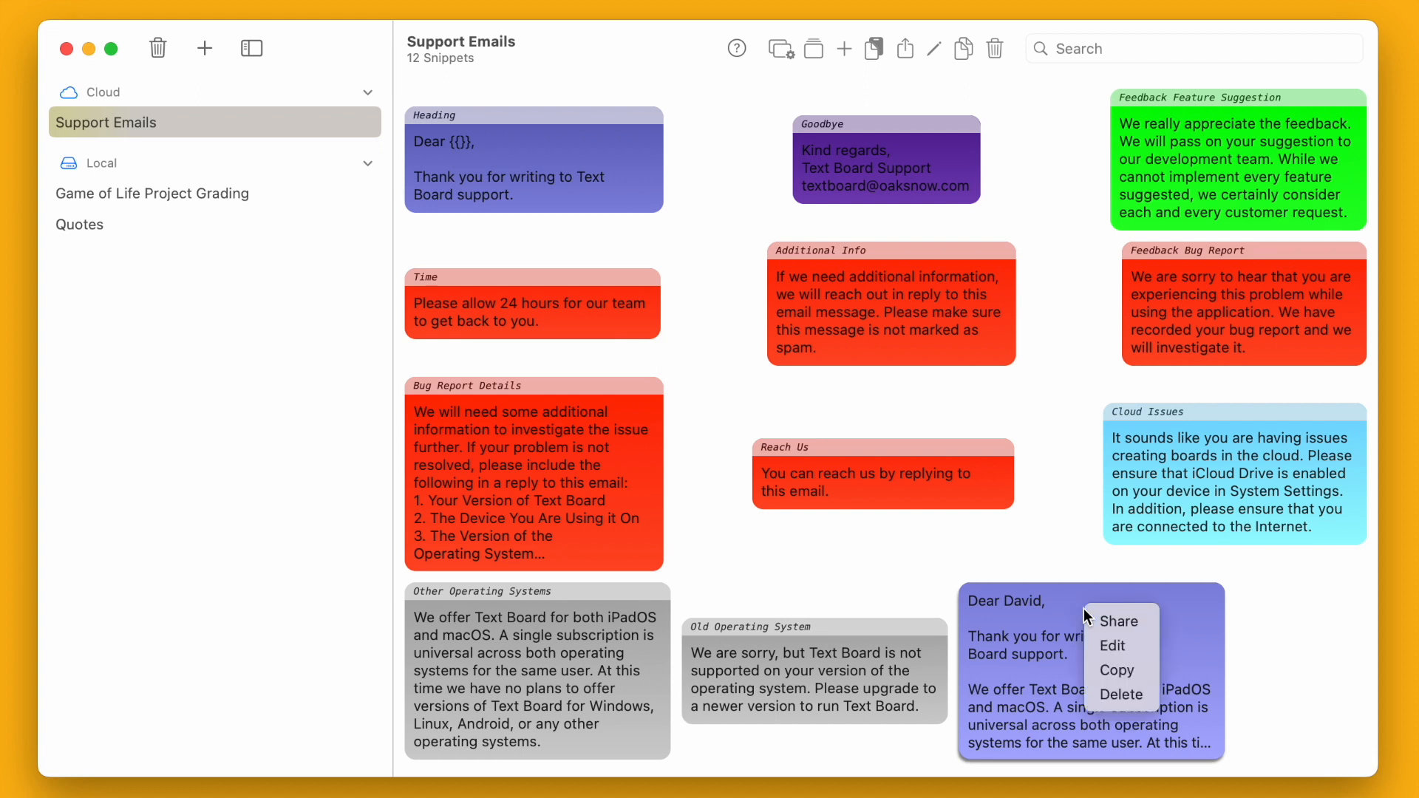
left_click(1147, 649)
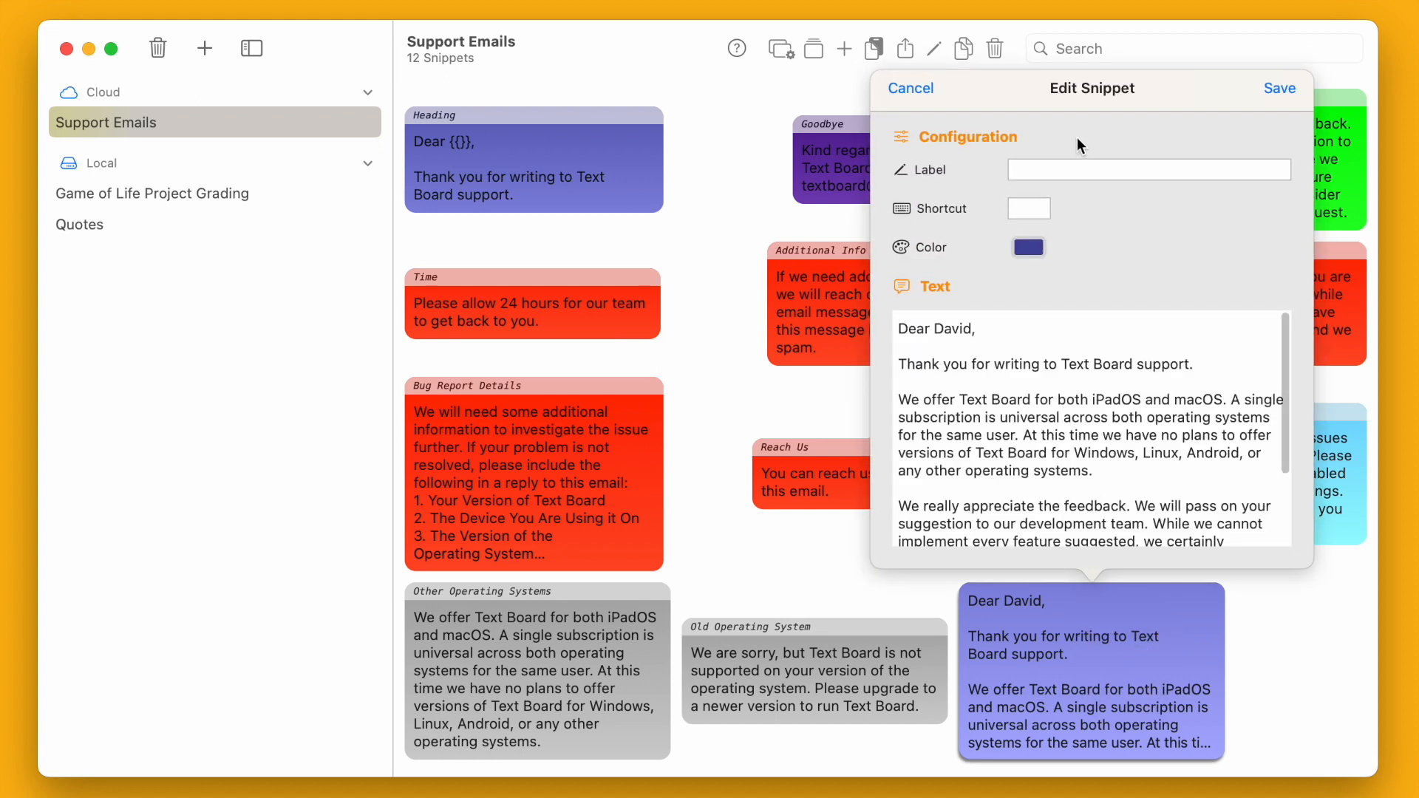
- Label the new snippet 'Email about Windows', colour it Turquoise, and save
left_click(1046, 168)
type("Email about Windows")
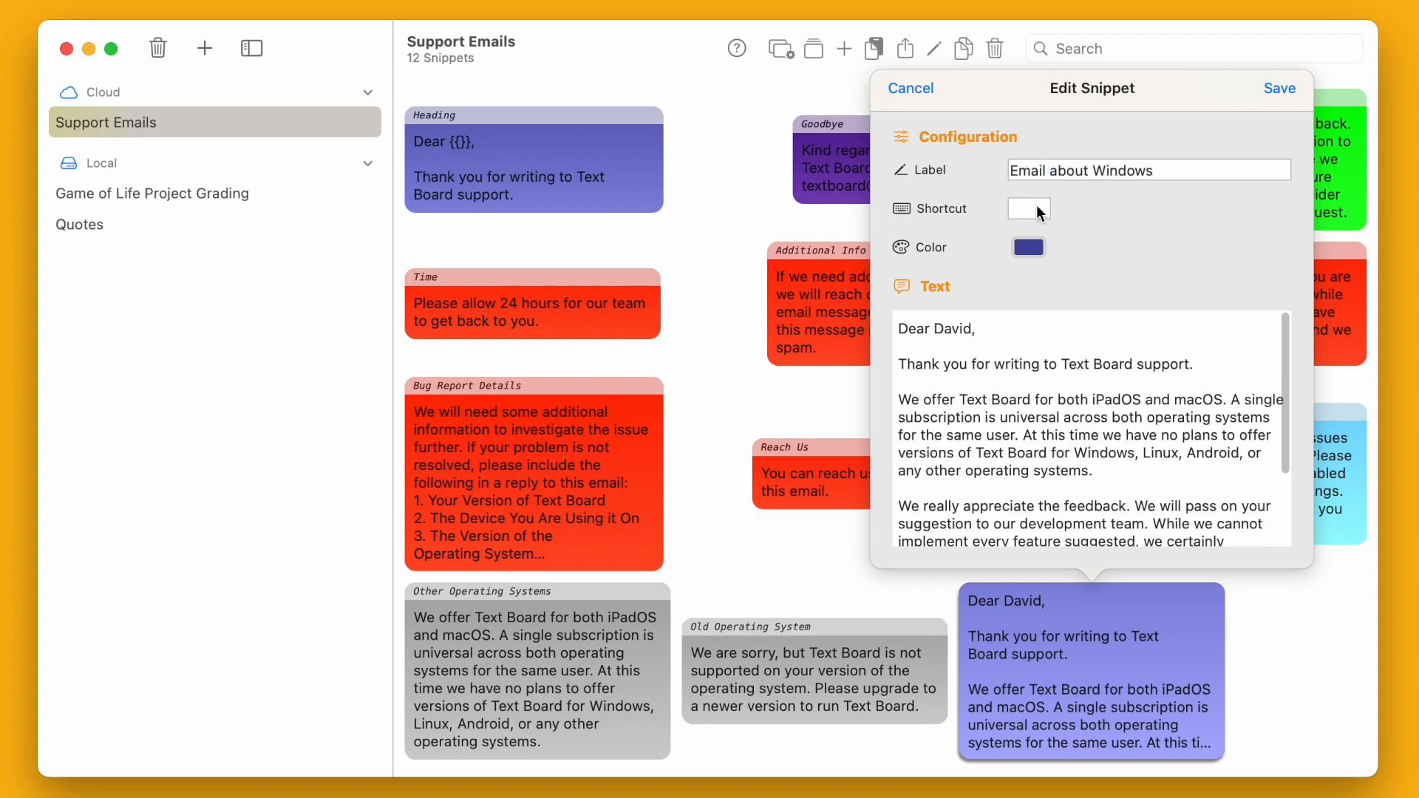
left_click(1031, 246)
left_click(792, 340)
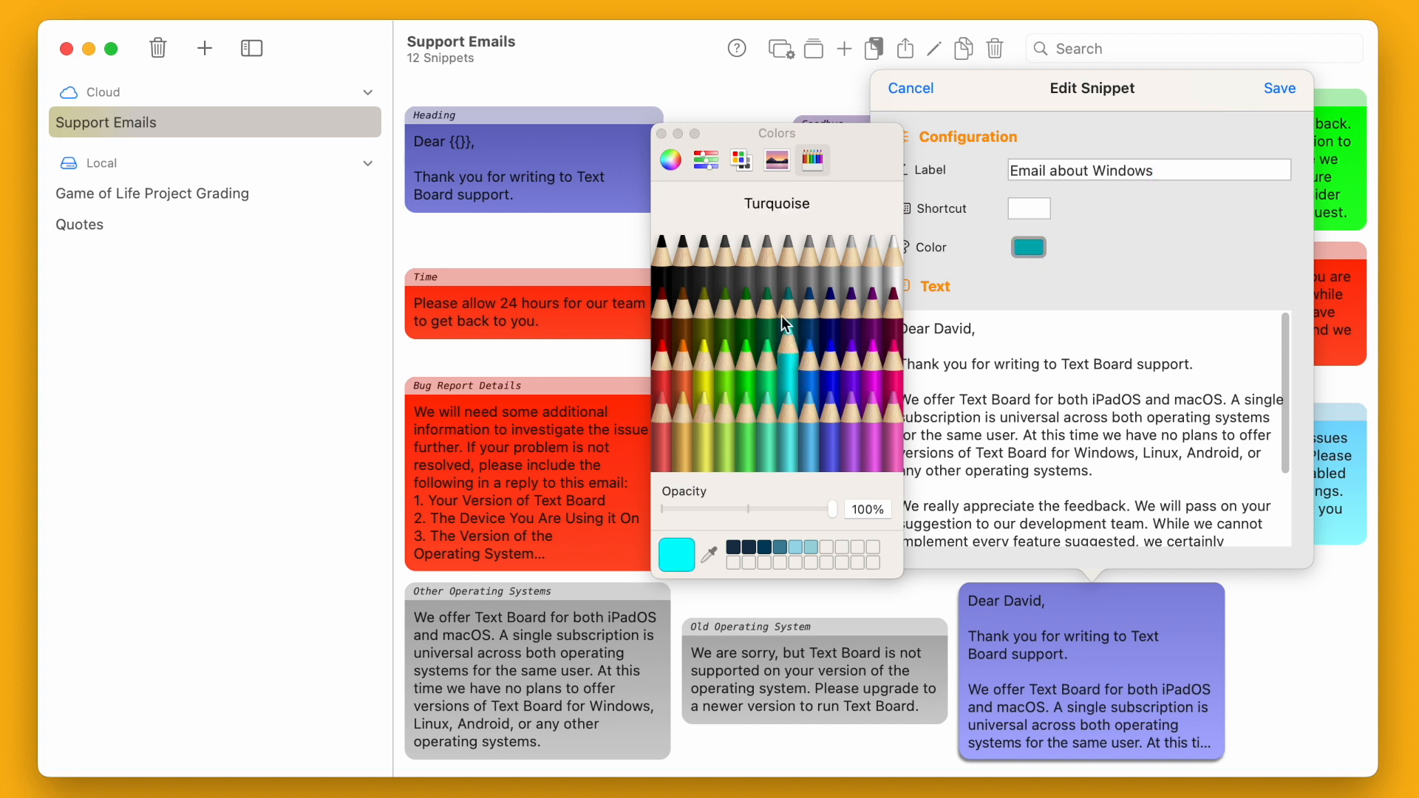
left_click(661, 133)
left_click(1279, 88)
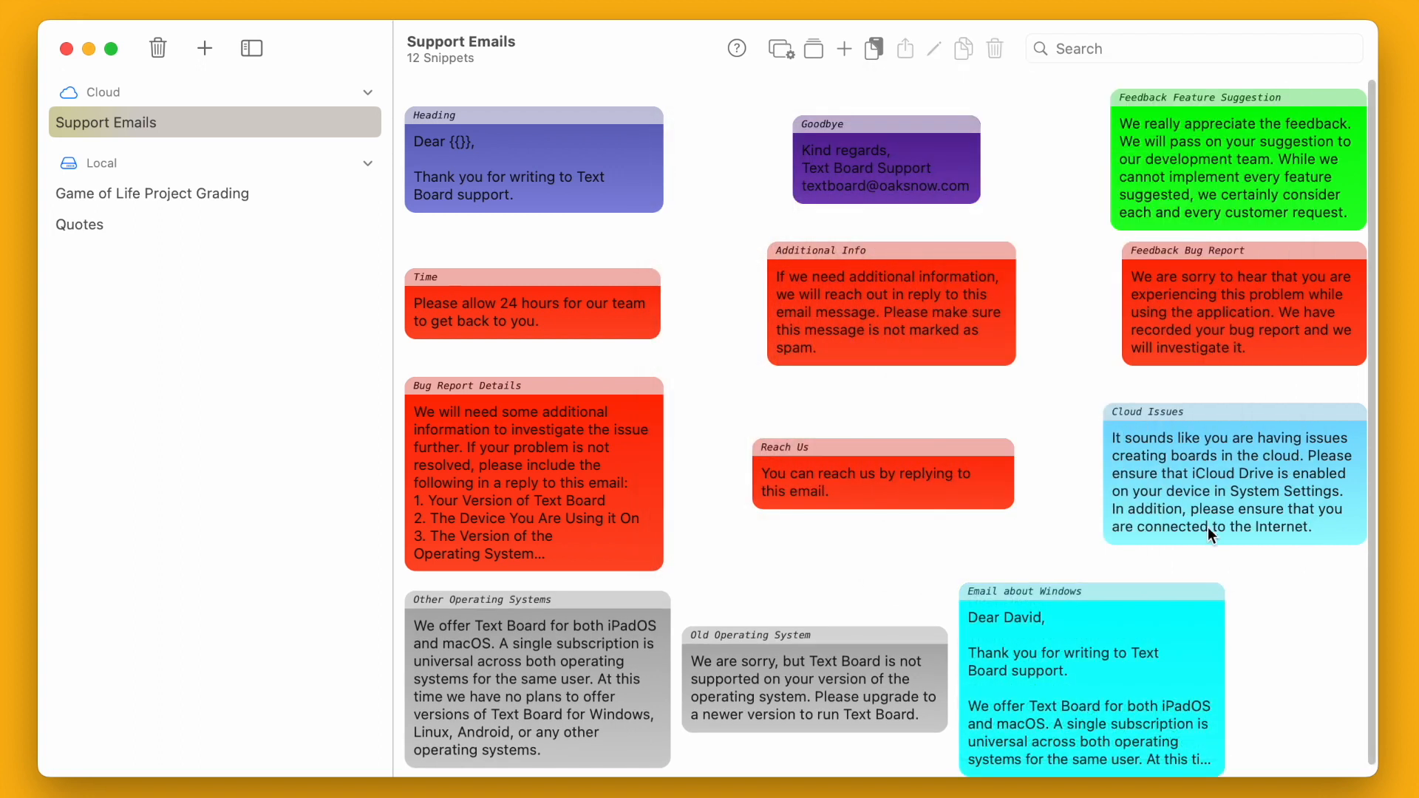
- Move the Email about Windows snippet to the top of the board and copy its text
left_click_drag(1112, 614, 939, 127)
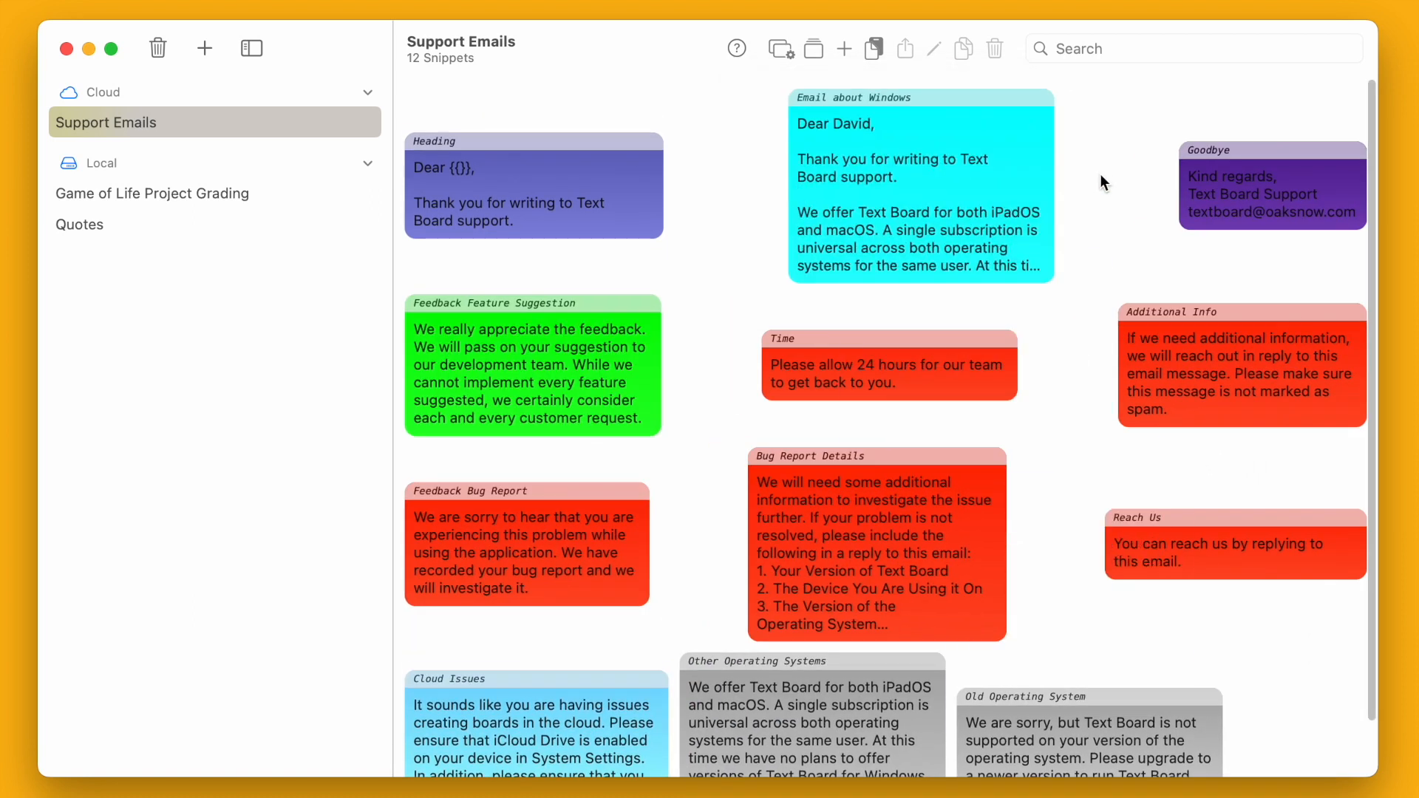
left_click(985, 152)
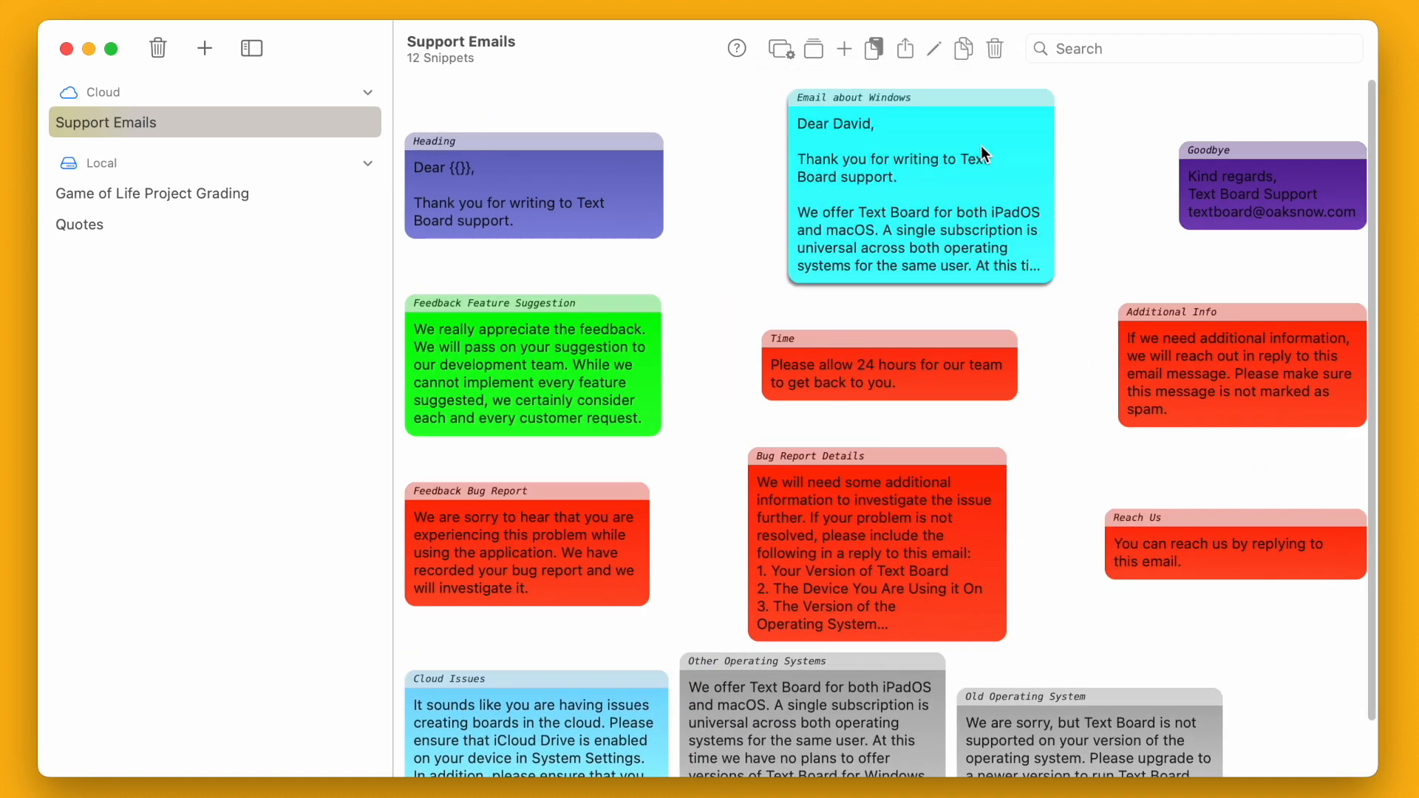
left_click(965, 45)
- Start and cancel a new snippet, then open the Thread Configuration settings
left_click(846, 53)
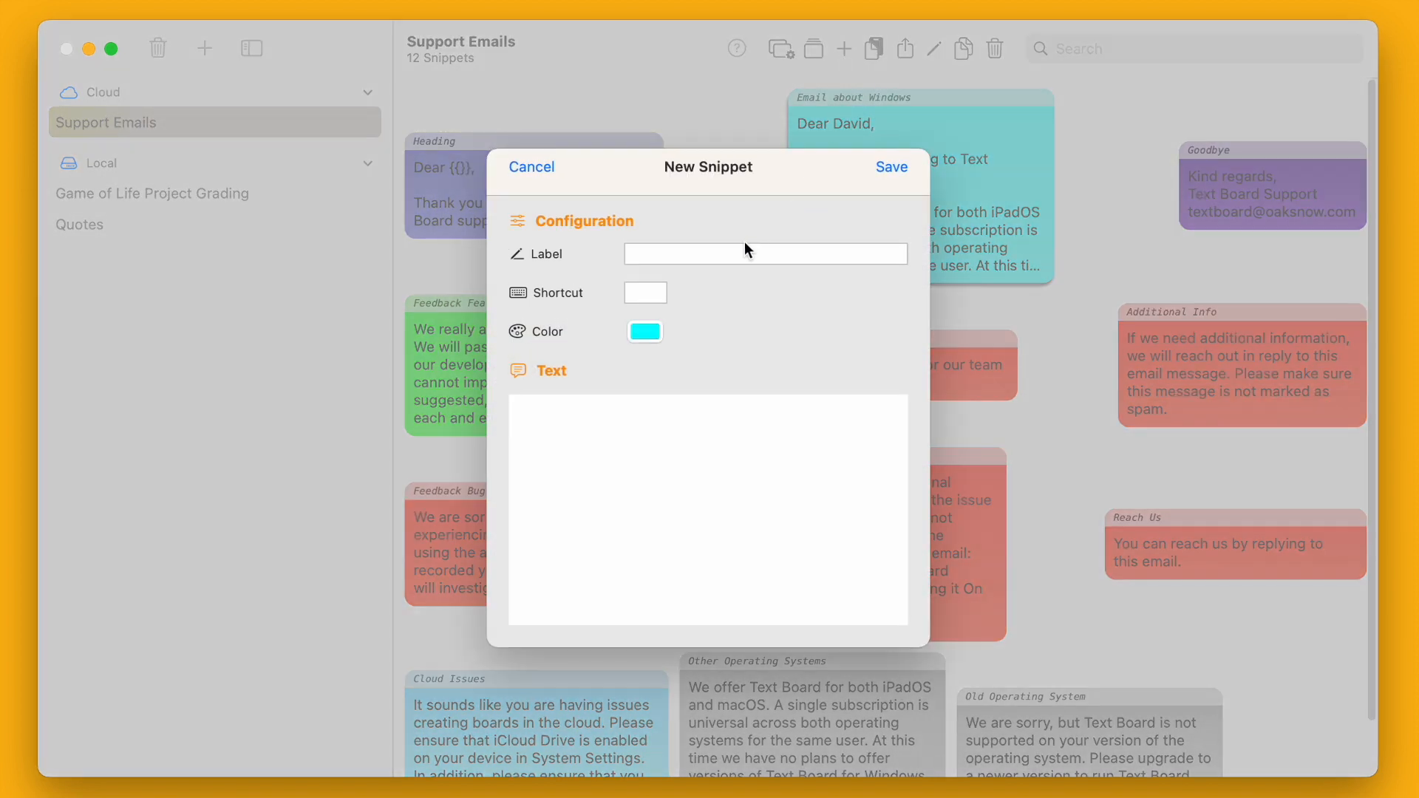
left_click(537, 171)
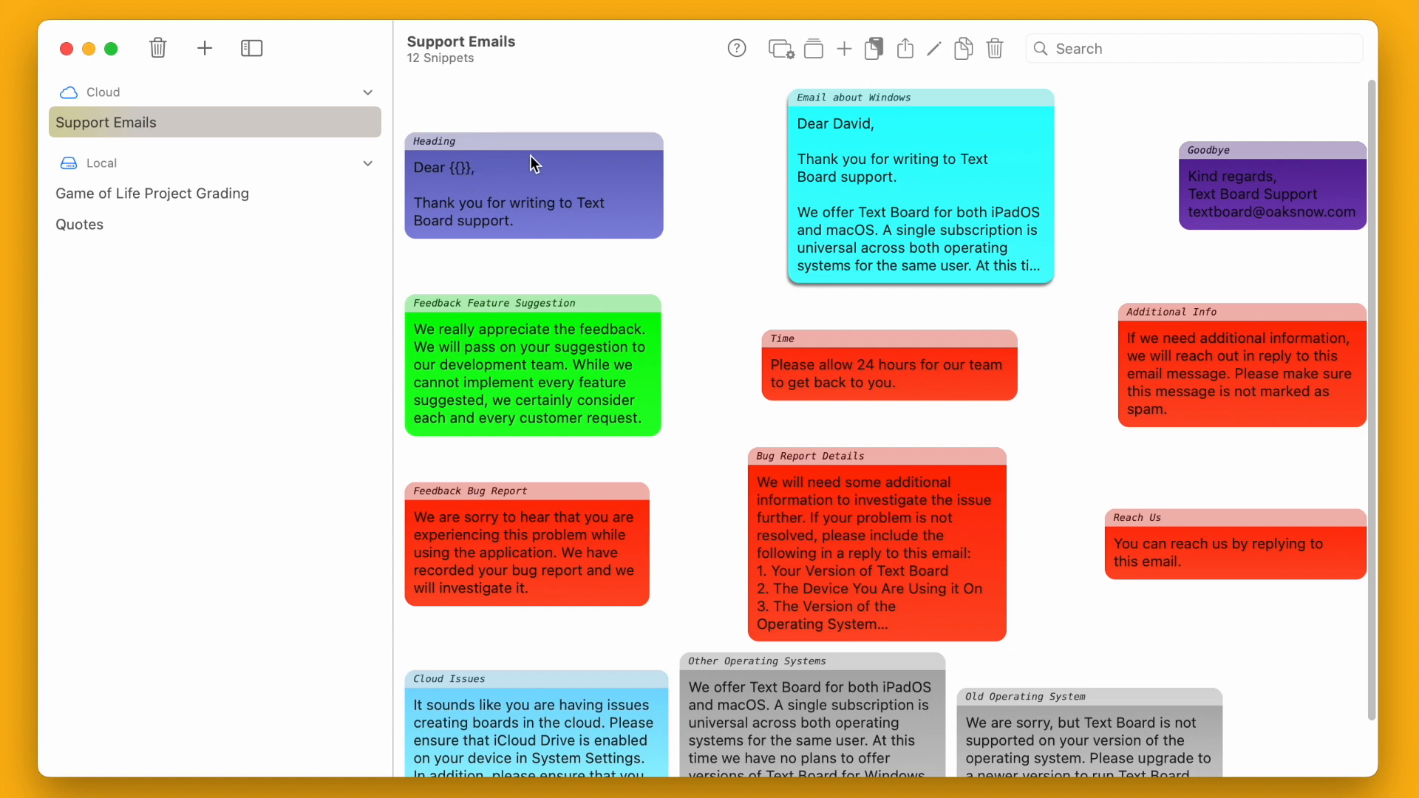
left_click(783, 49)
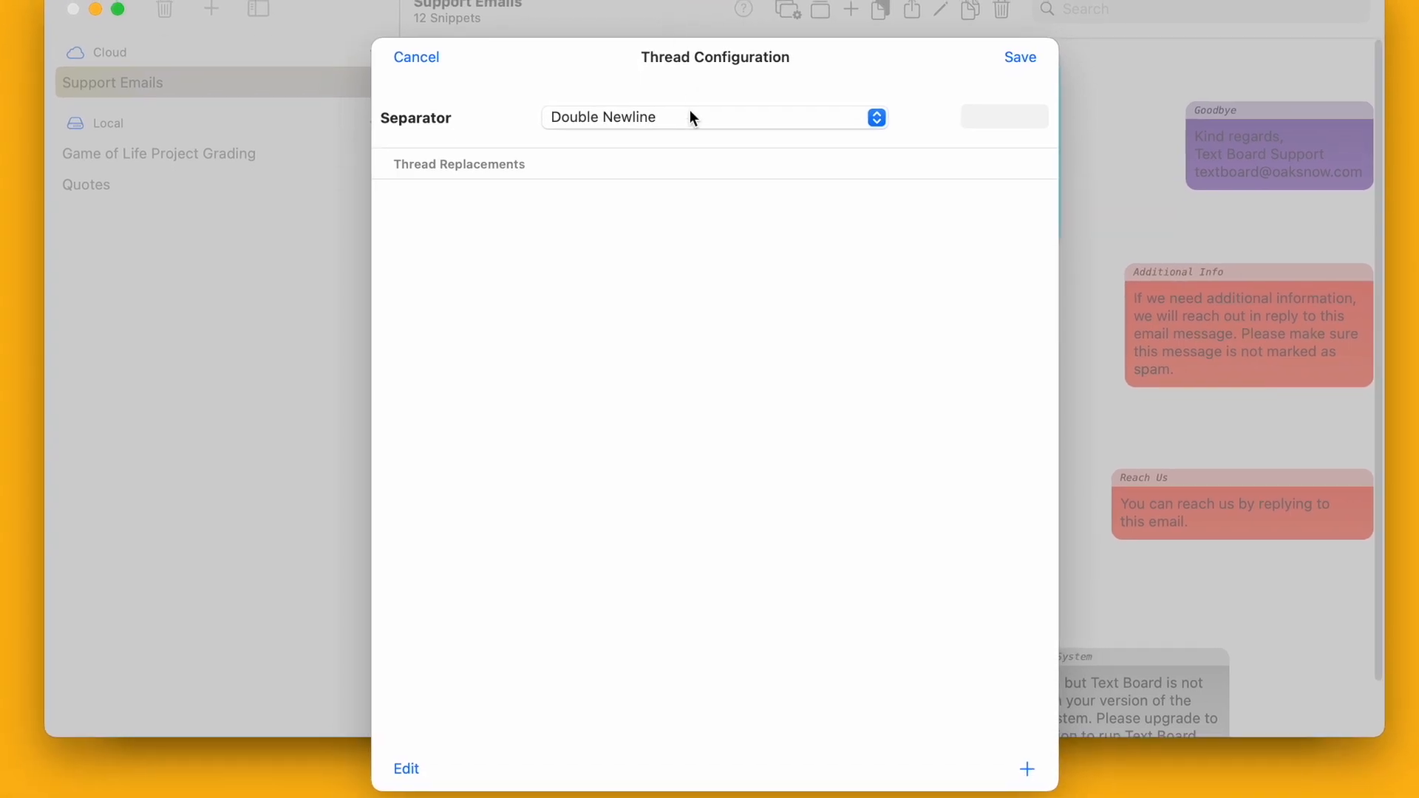
- Add a thread replacement turning ADDRESS into a street address
left_click(1026, 769)
left_click(485, 231)
type("ADDRESS")
key("Tab")
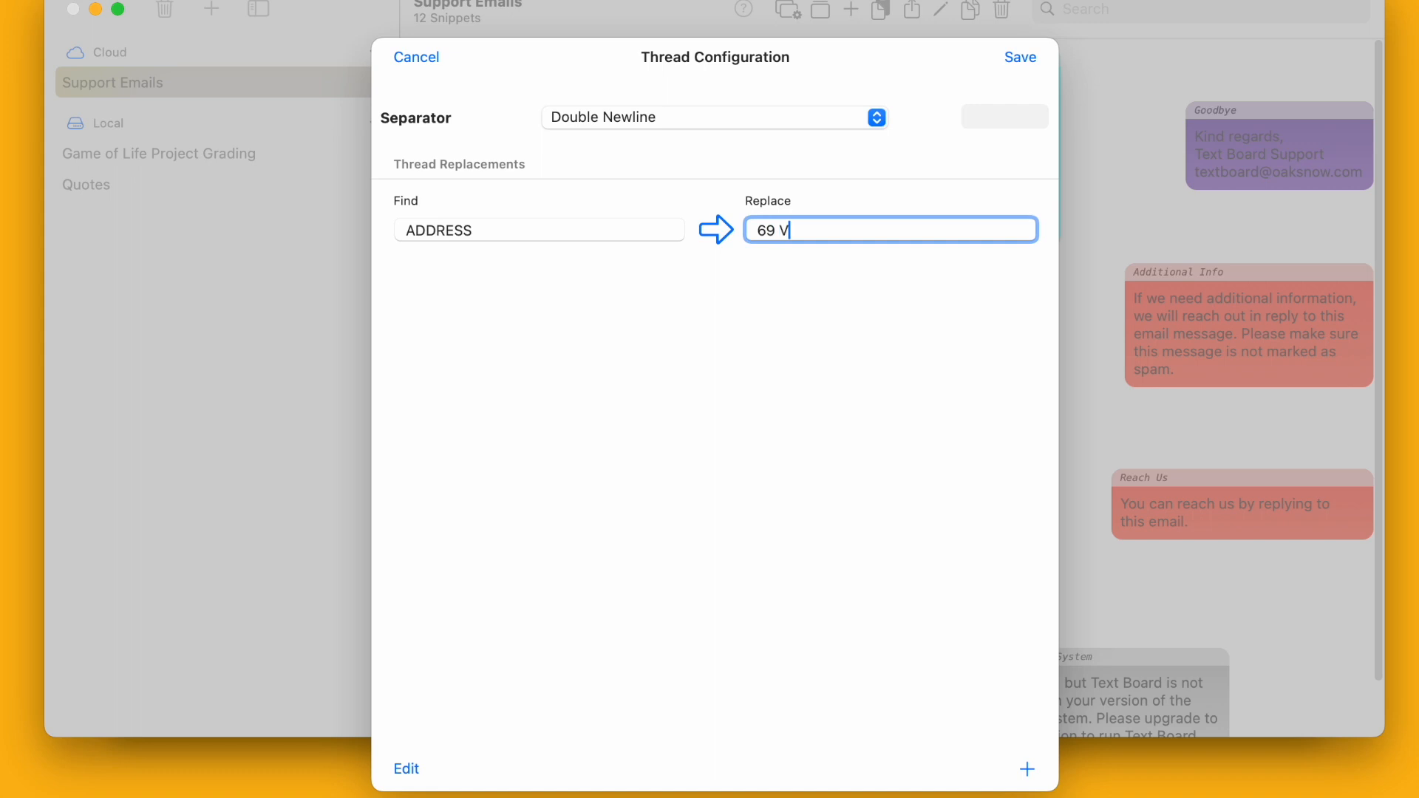
- Add an AGE → 20 replacement, set the separator to Newline, and save
left_click(1028, 769)
left_click(515, 306)
type("AGE")
key("Tab")
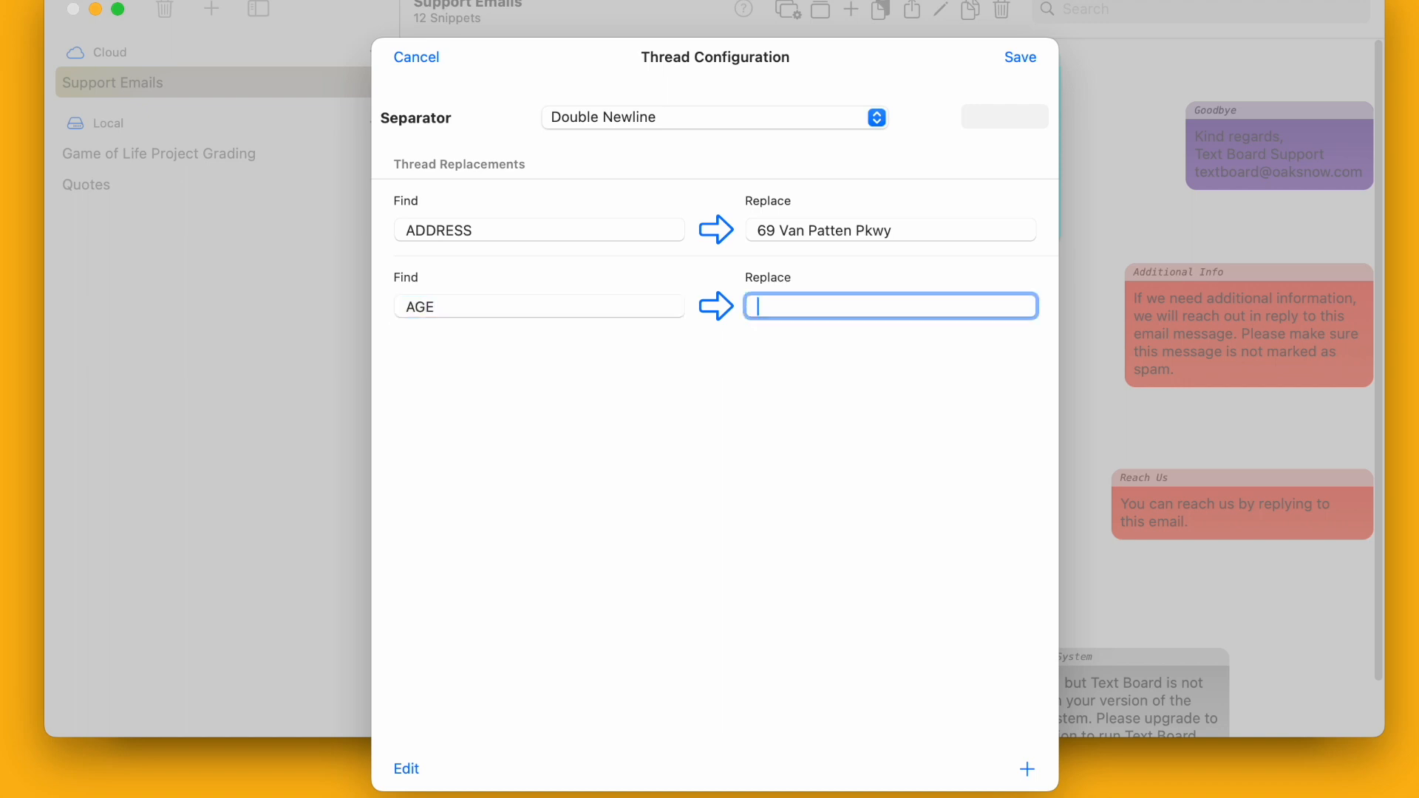
type("20")
left_click(738, 117)
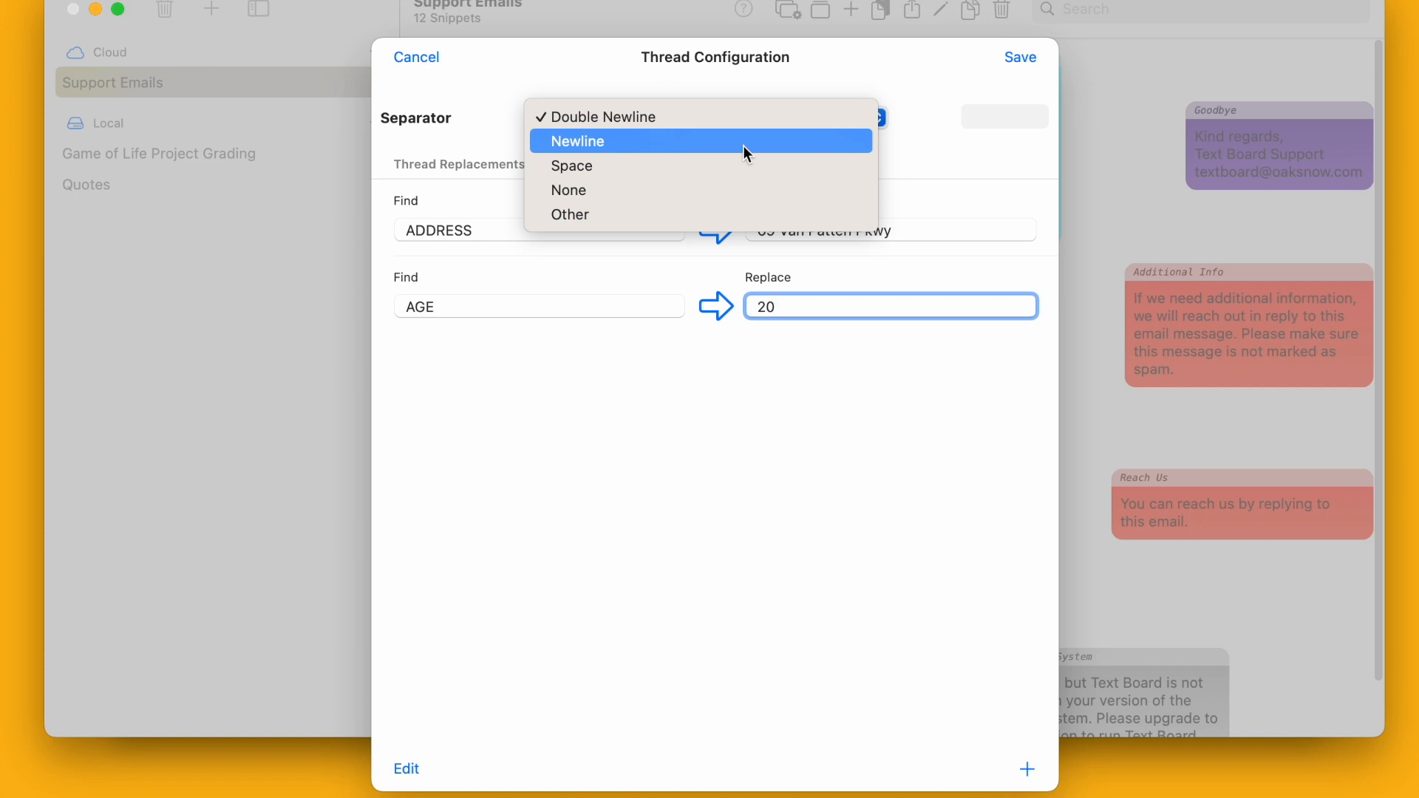
left_click(745, 147)
left_click(1015, 64)
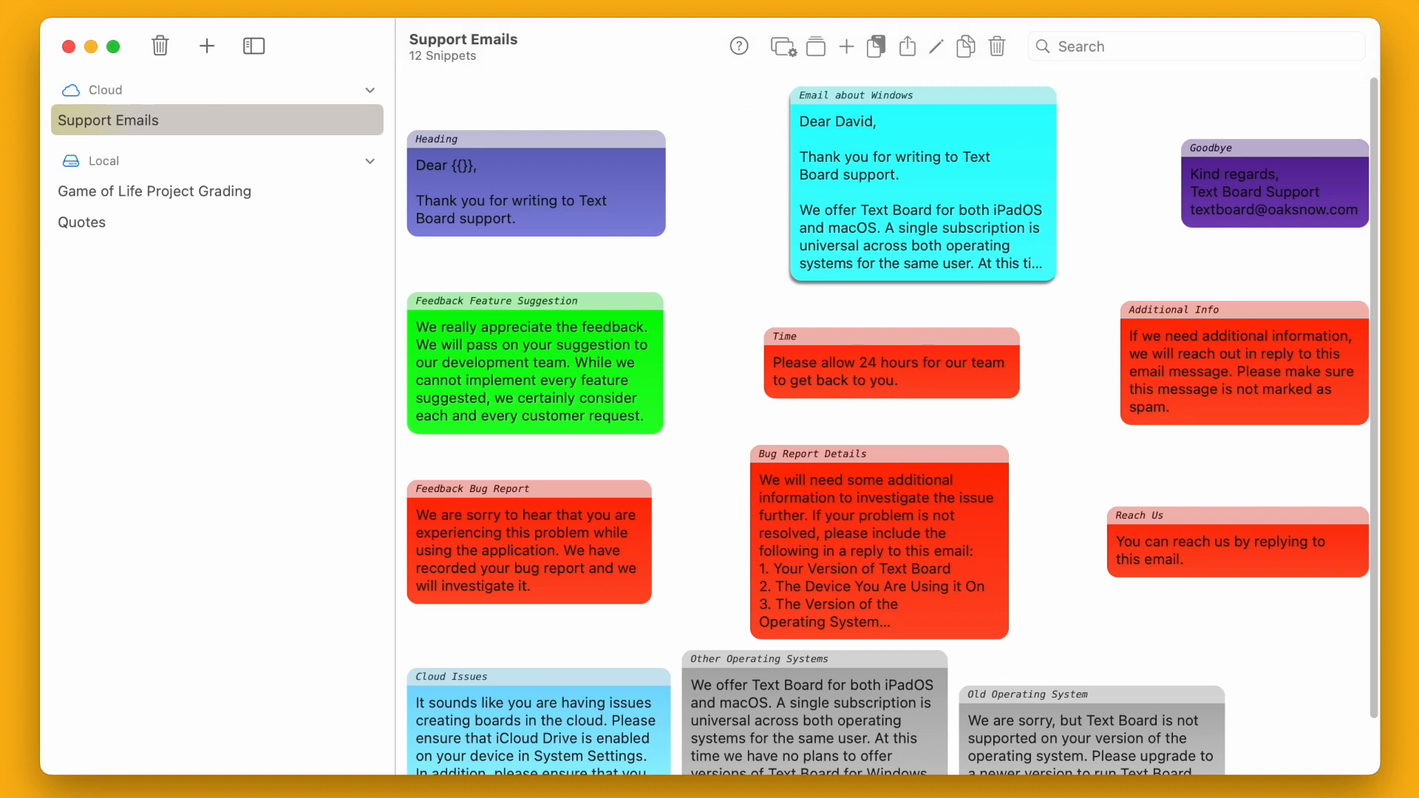
- Switch to Mail and start a new message
key("super+Tab")
left_click_drag(560, 92, 743, 170)
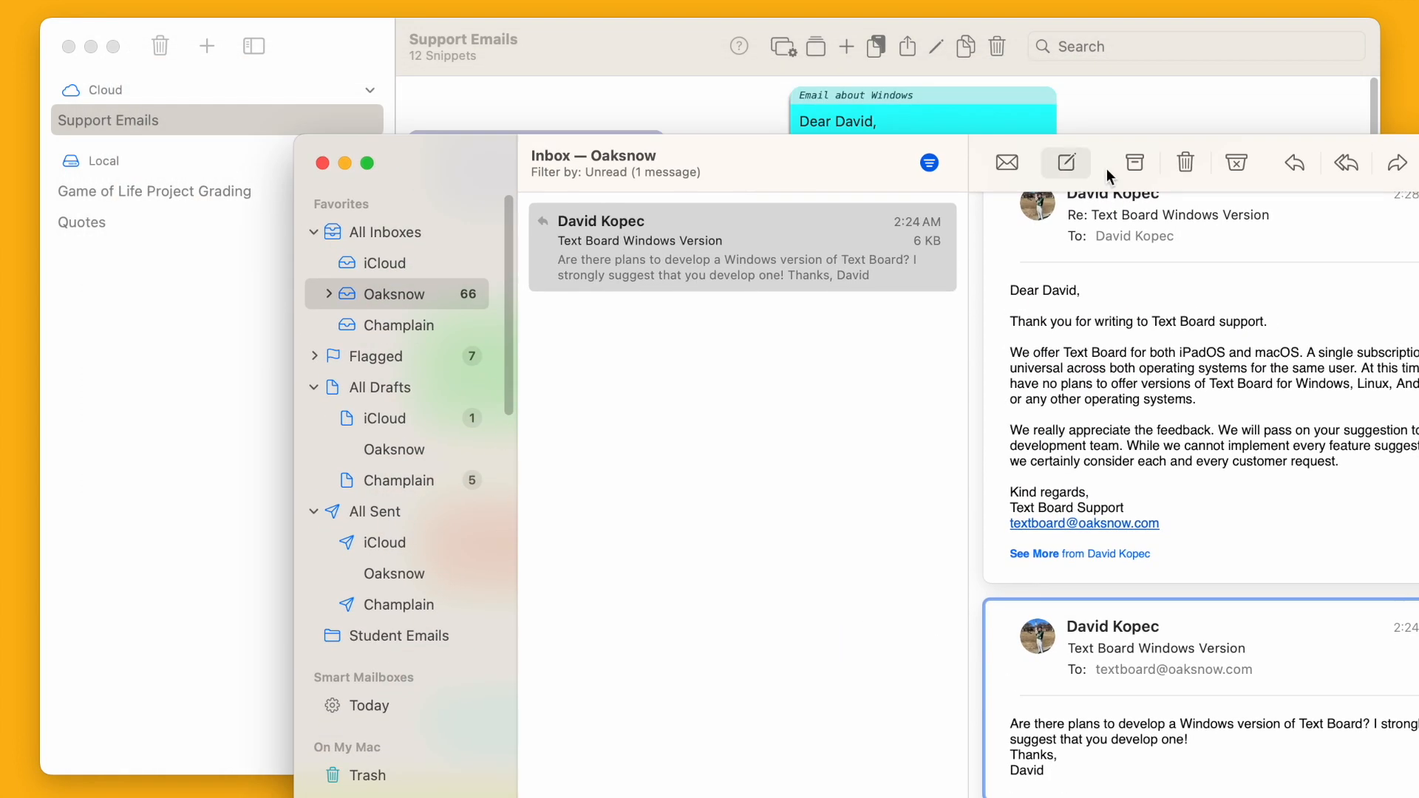
left_click(1067, 162)
left_click_drag(531, 50, 966, 57)
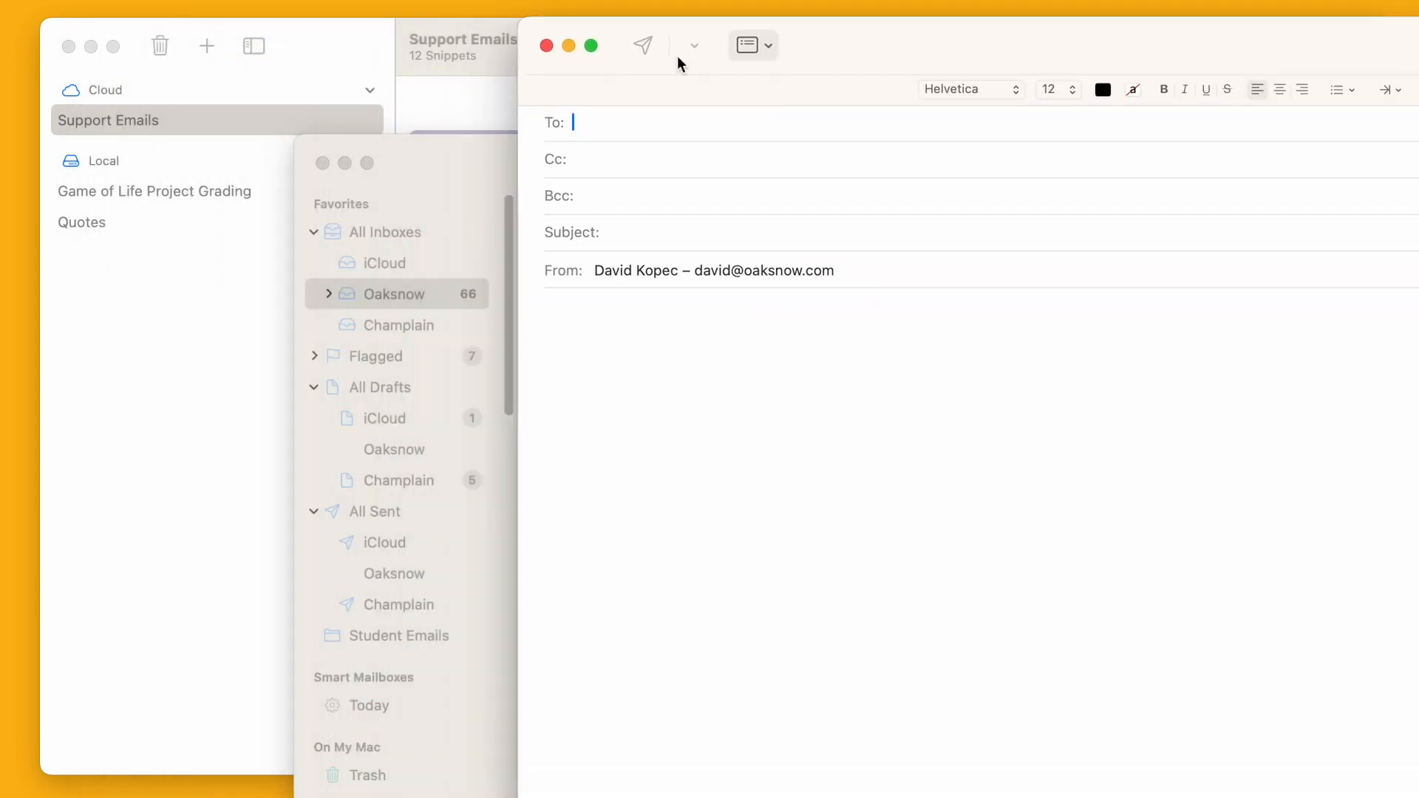
- Drag the Email about Windows snippet into the new message body, then bring Text Board forward
left_click_drag(496, 48, 34, 44)
left_click_drag(213, 32, 0, 70)
left_click_drag(103, 162, 897, 460)
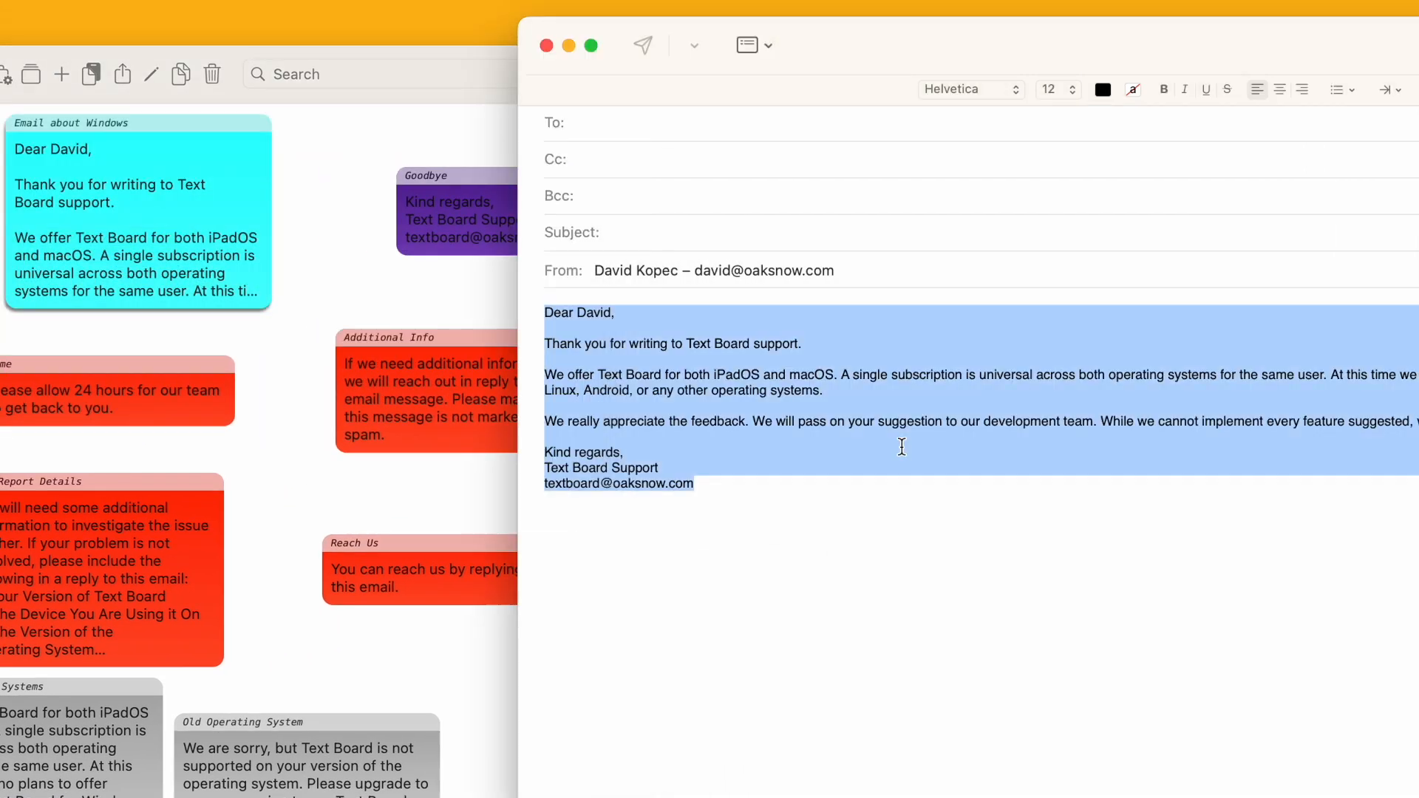
left_click(909, 441)
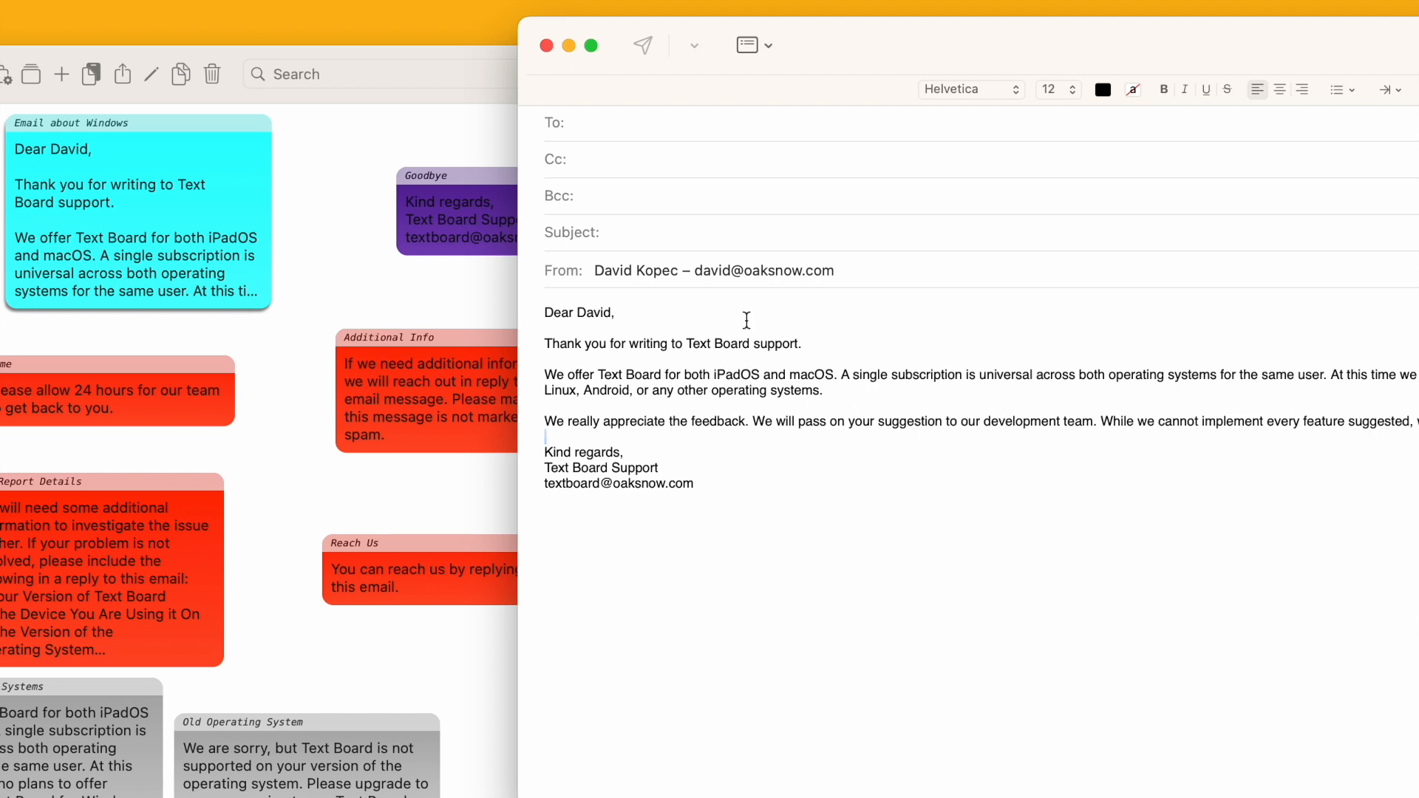
left_click_drag(283, 52, 1060, 25)
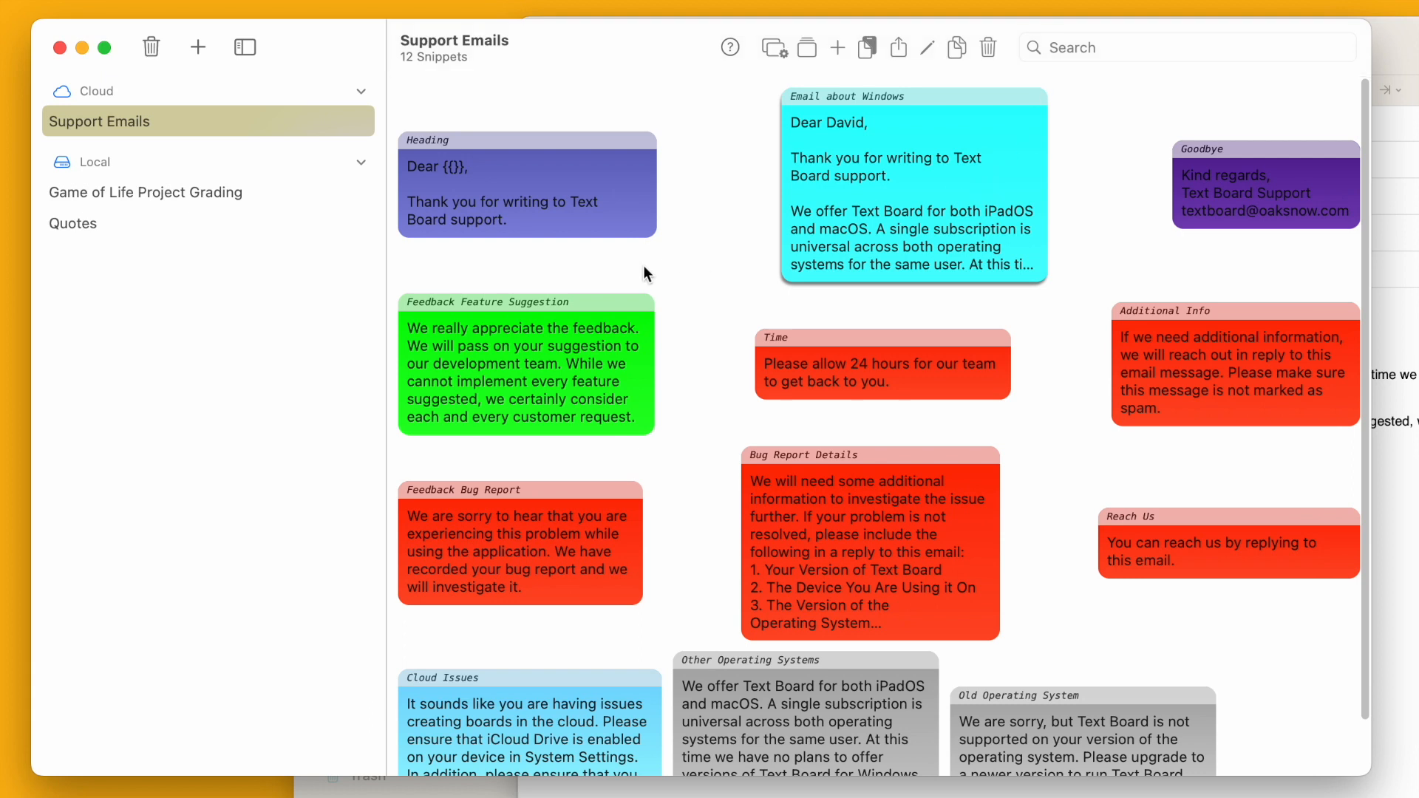
left_click(730, 43)
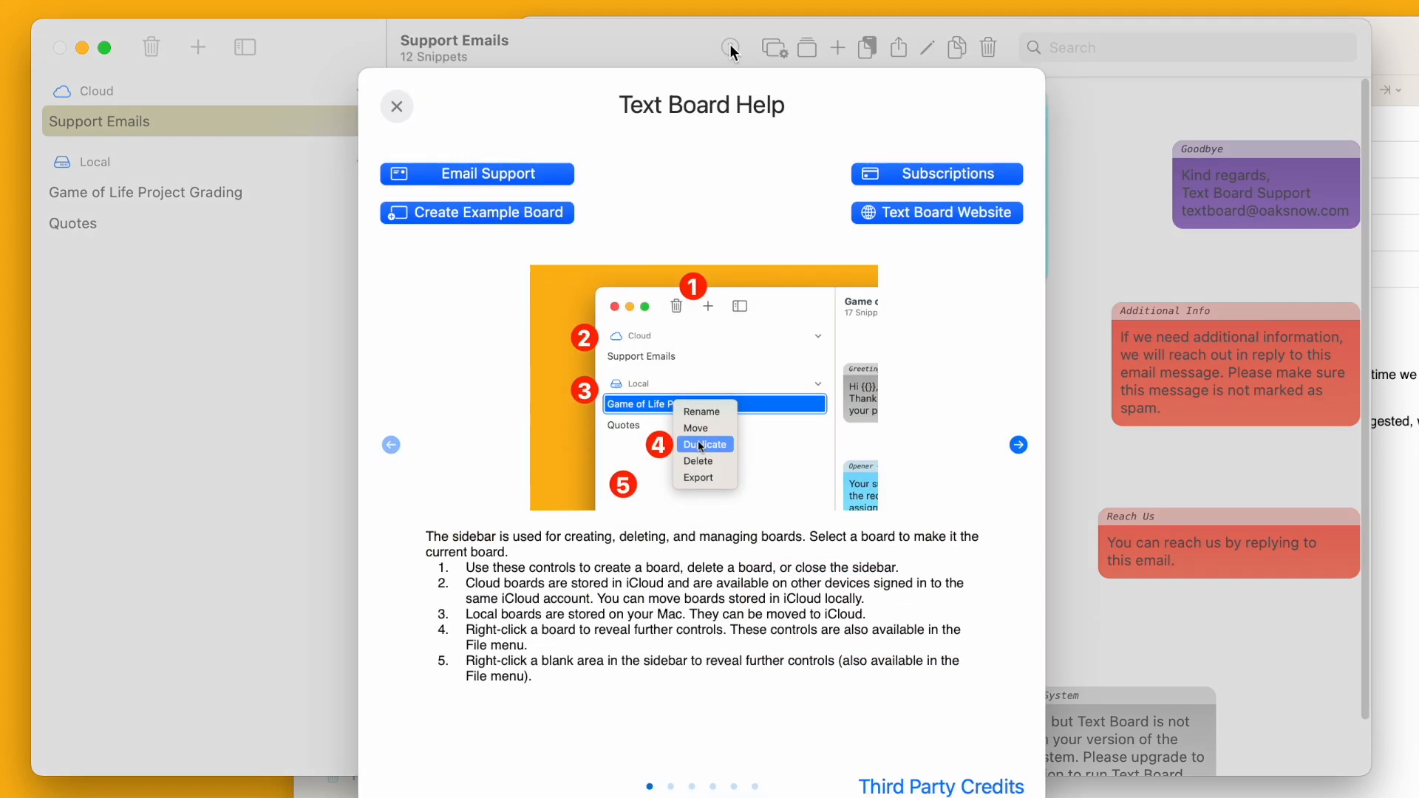
left_click(923, 177)
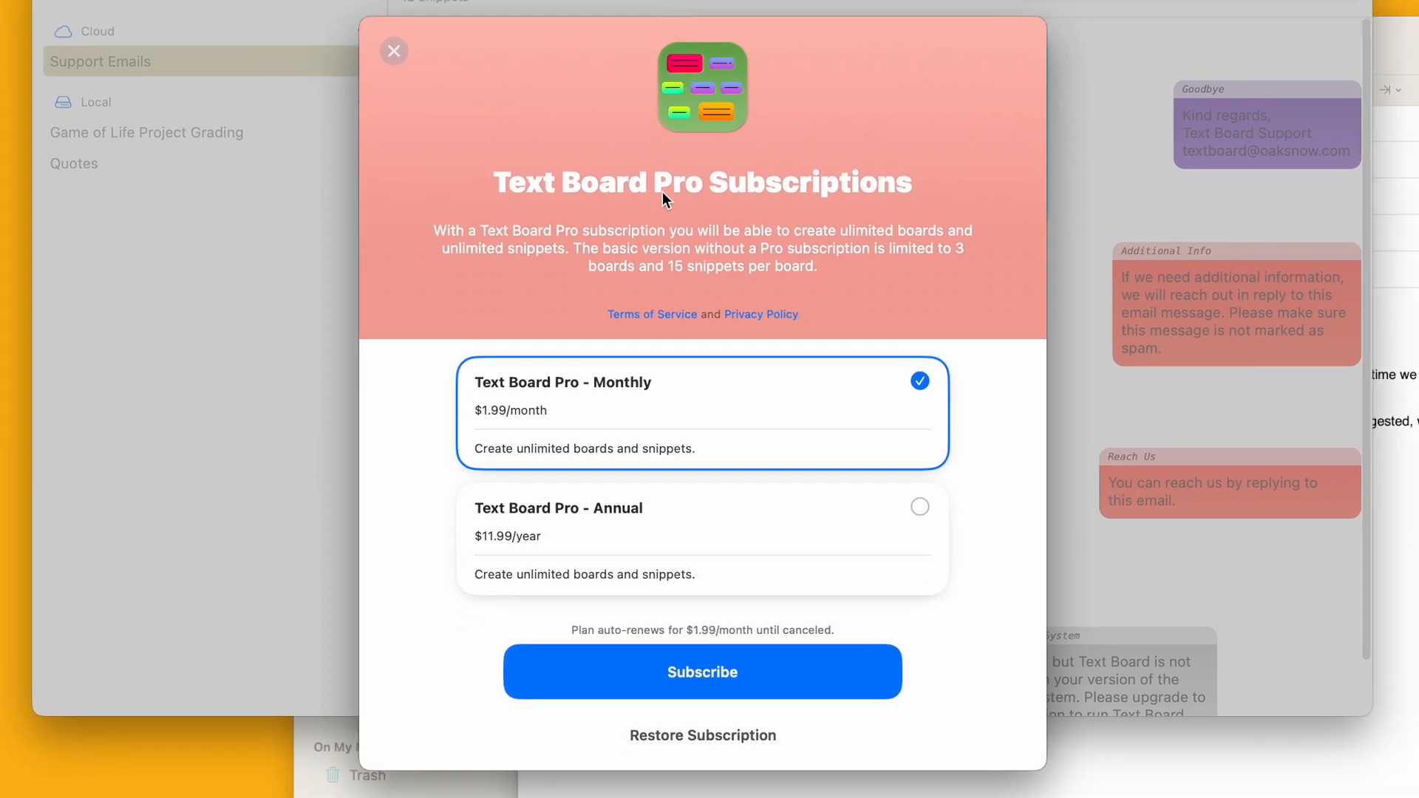
left_click(390, 56)
left_click(405, 57)
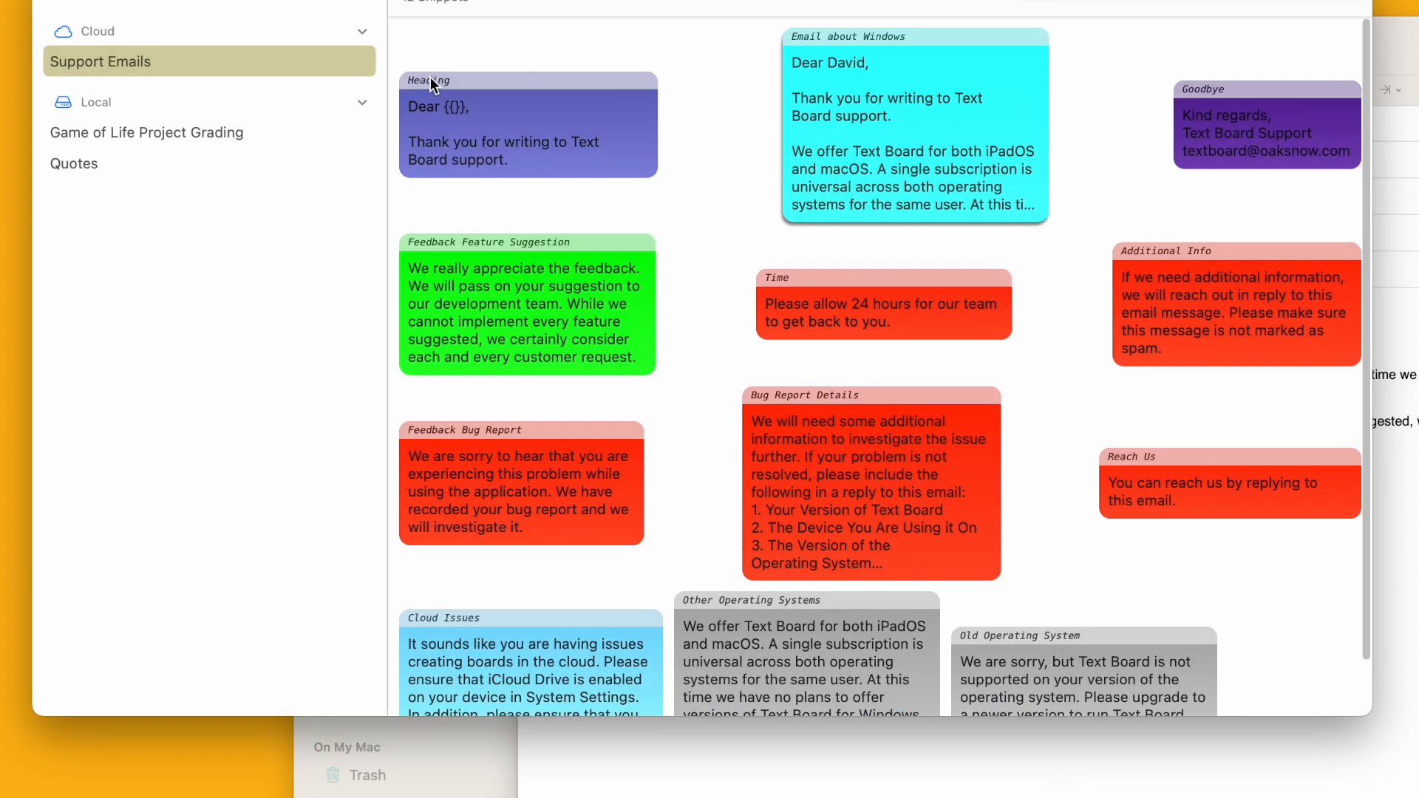